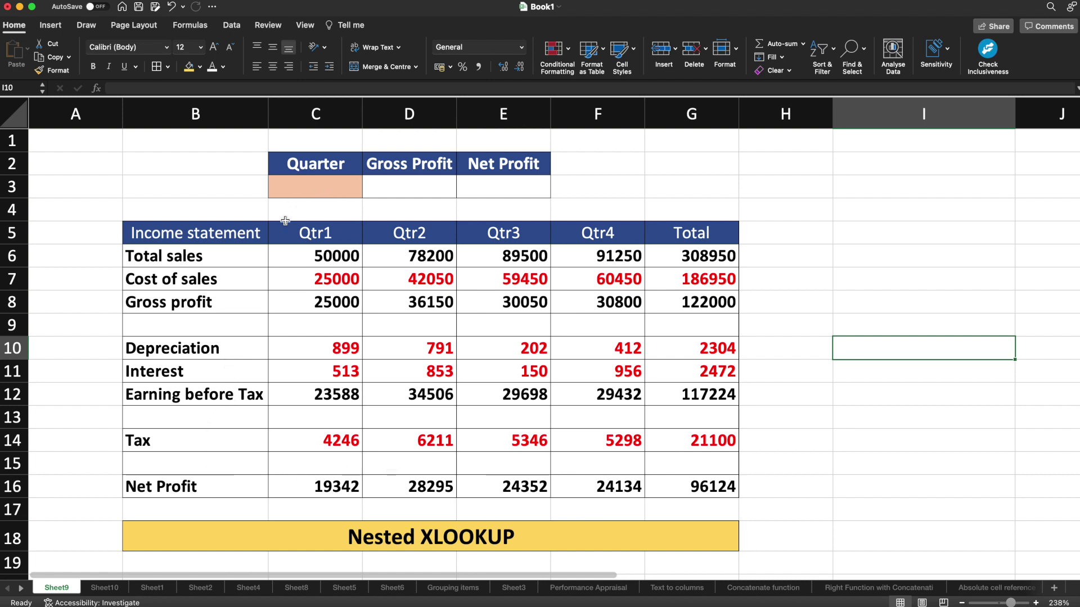
# - Examine the quarterly income statement and the Quarter, Gross Profit and Net Profit lookup cells above it
pyautogui.click(264, 260)
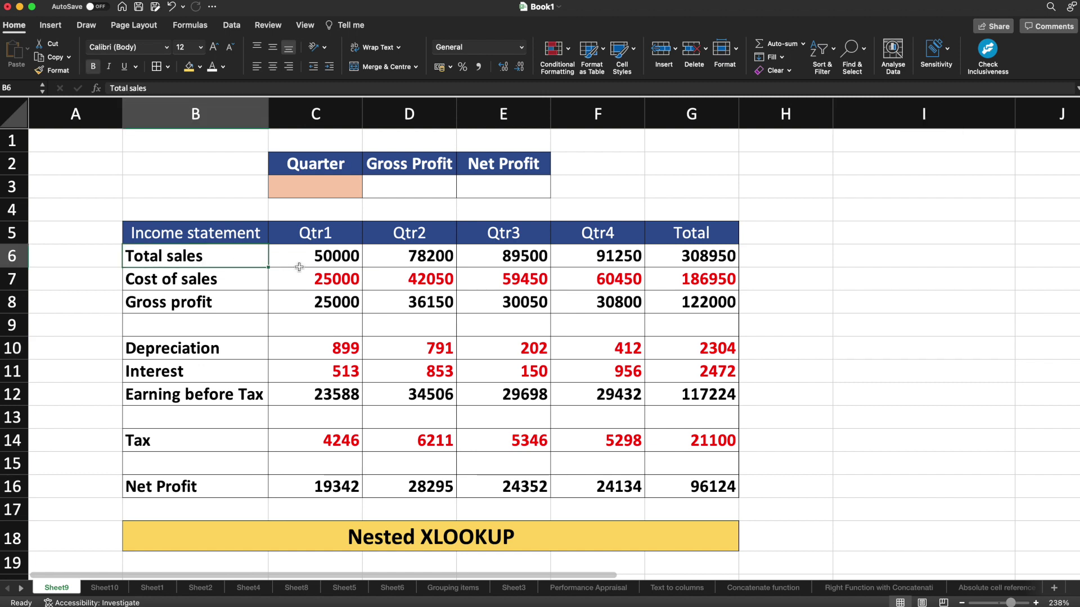
pyautogui.click(324, 274)
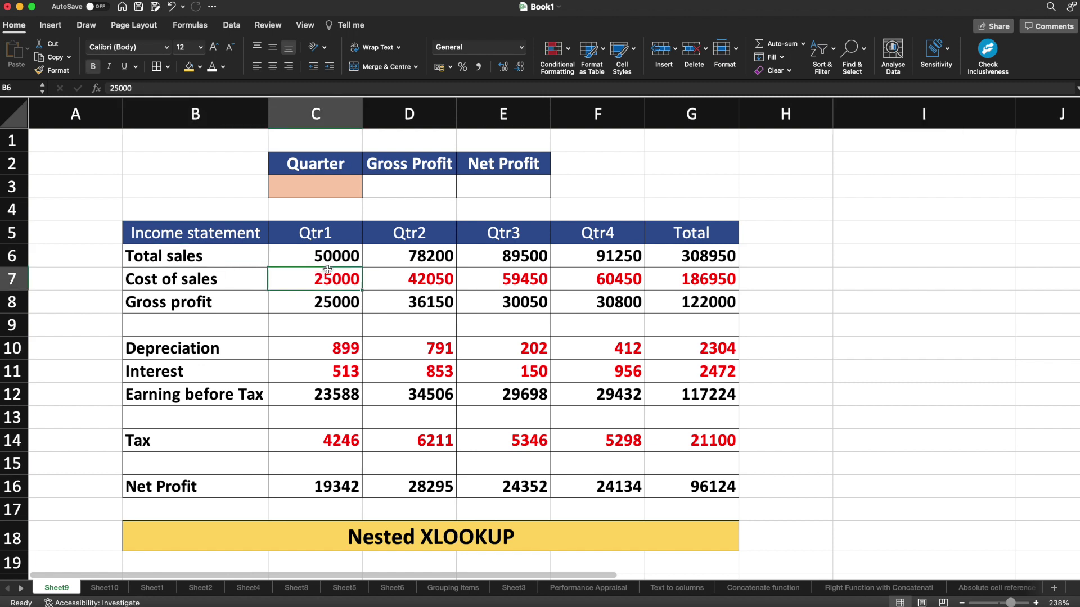
pyautogui.click(293, 484)
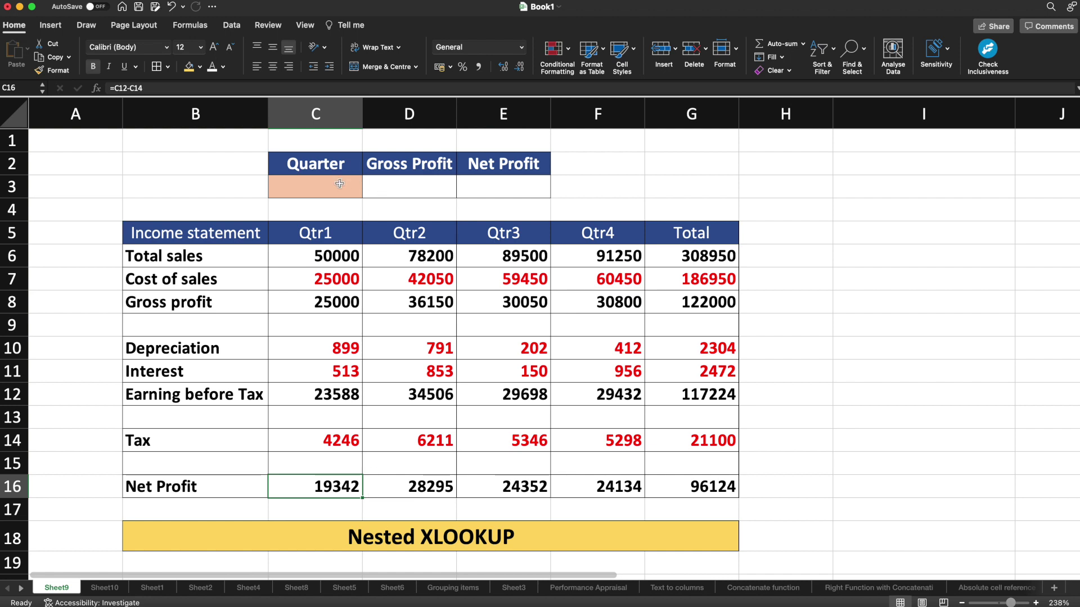
pyautogui.click(518, 237)
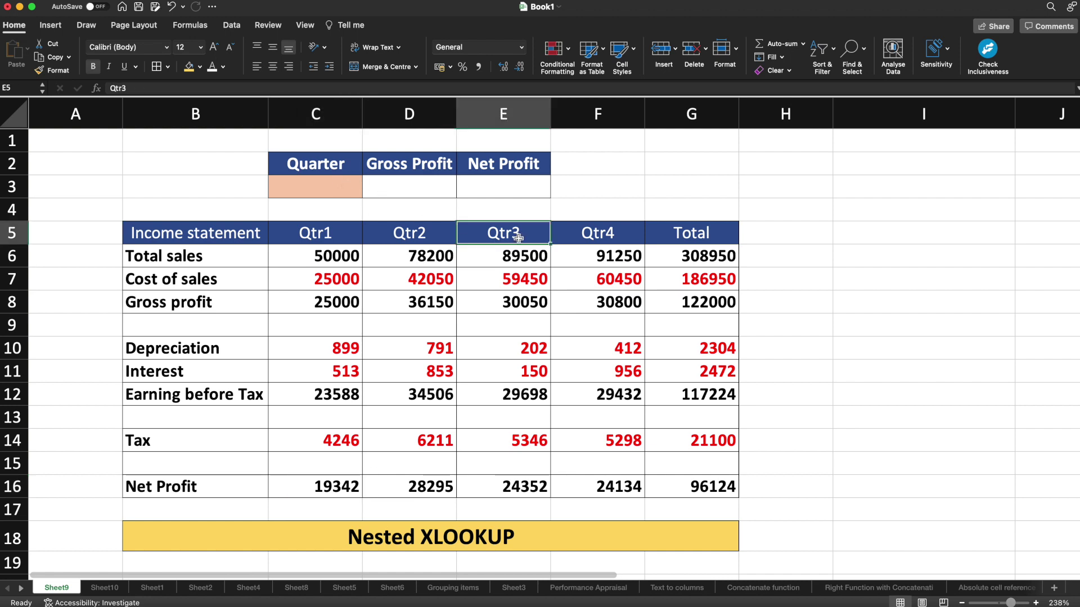
pyautogui.click(342, 193)
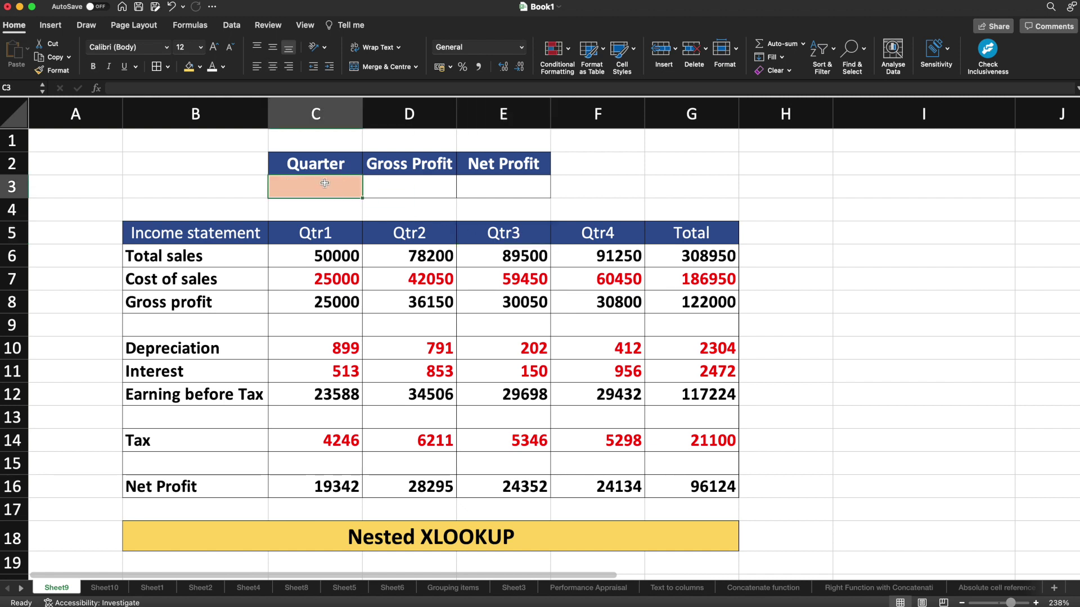
pyautogui.click(425, 182)
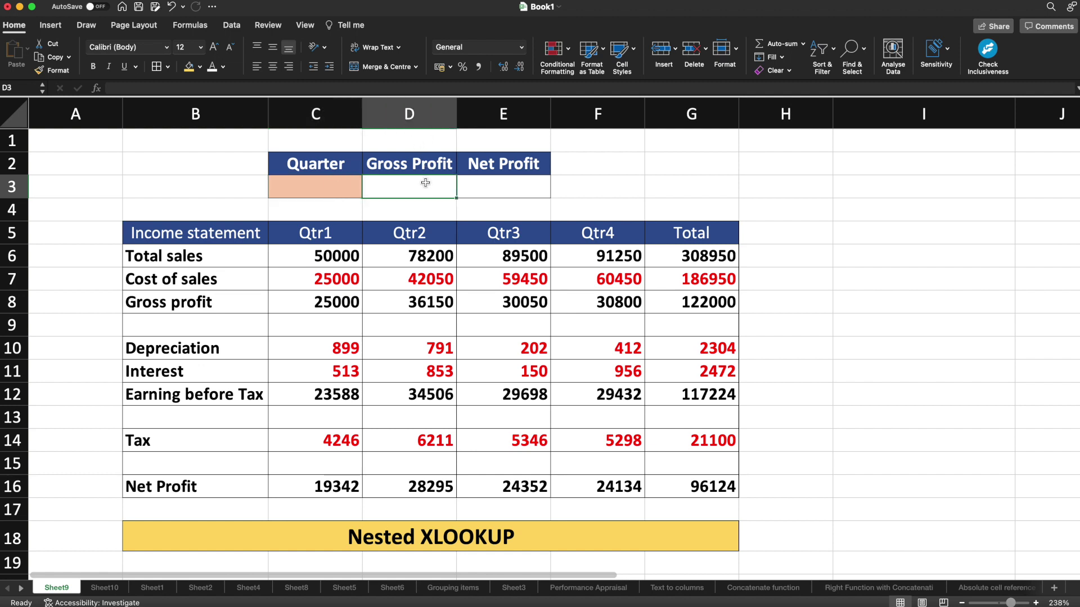
pyautogui.click(500, 187)
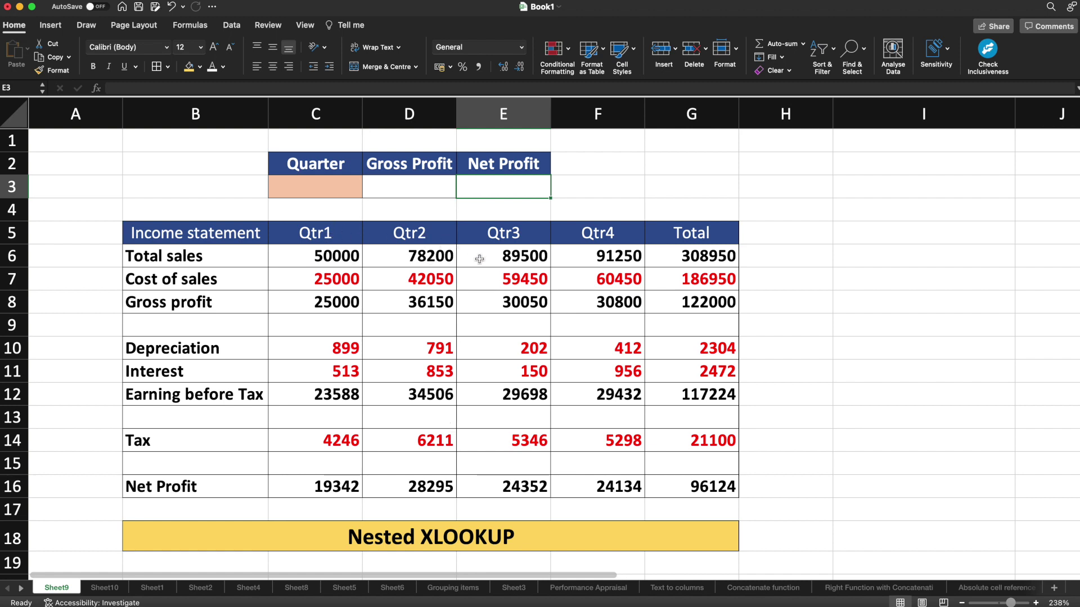
pyautogui.click(317, 185)
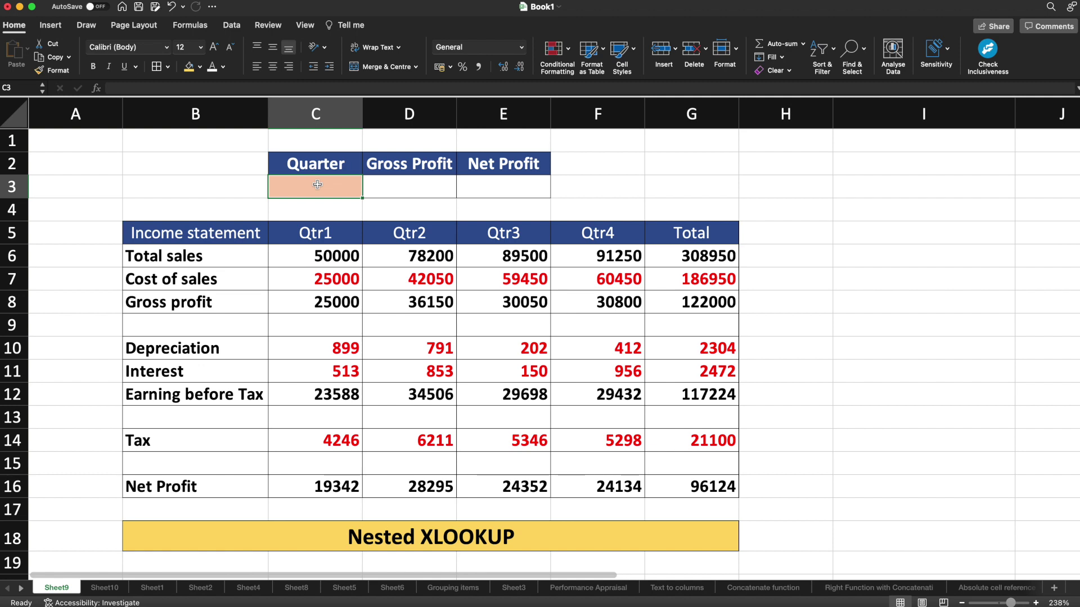
pyautogui.click(411, 183)
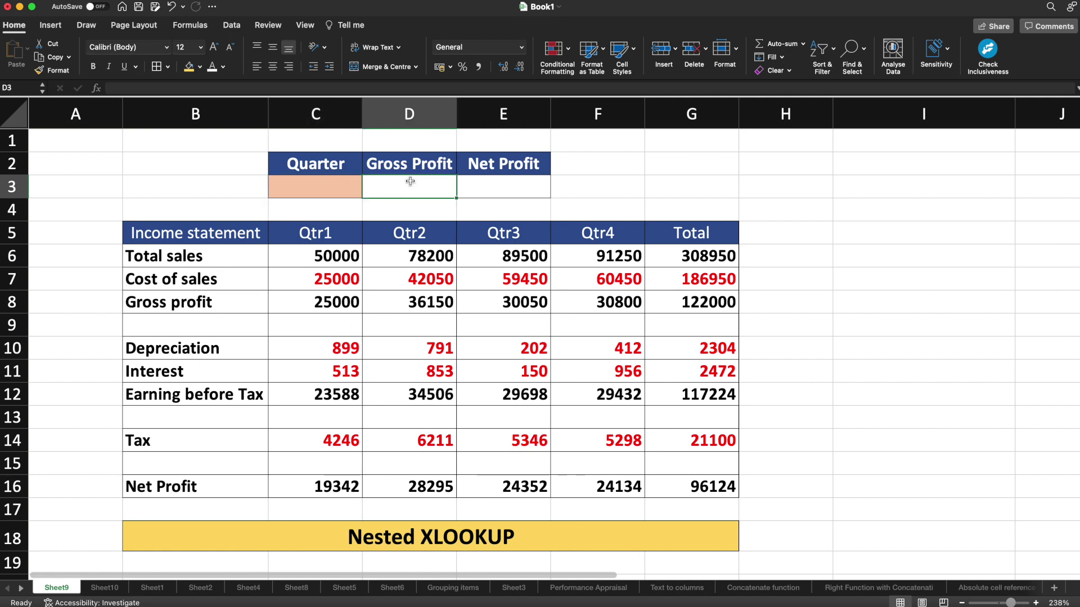
pyautogui.click(410, 164)
pyautogui.click(411, 189)
pyautogui.click(502, 163)
pyautogui.click(491, 185)
# - Enter Qtr2 in the Quarter input cell C3
pyautogui.click(356, 183)
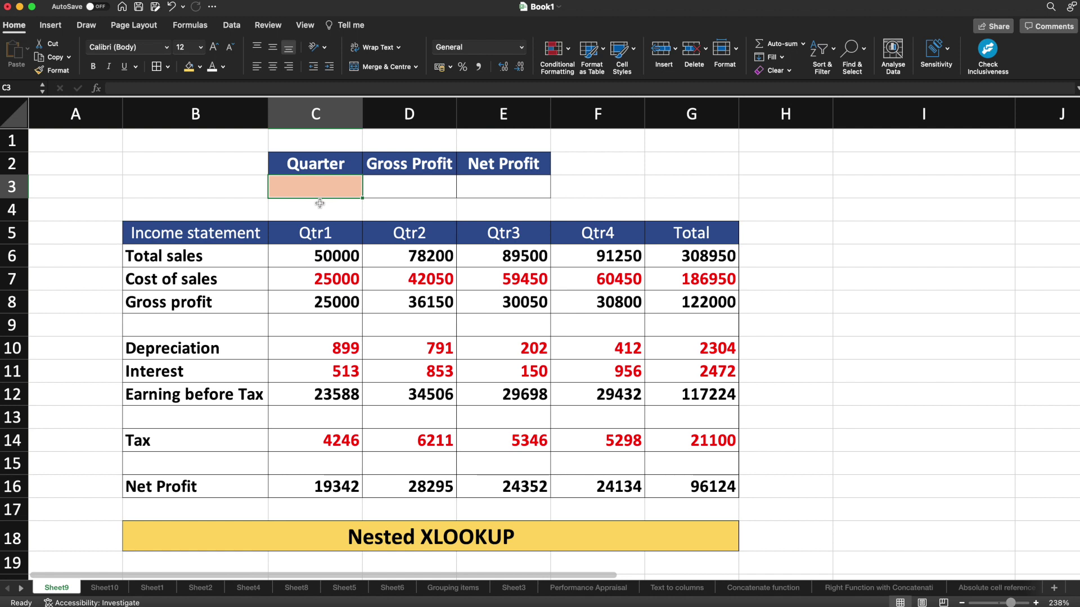
pyautogui.write('Qtr2')
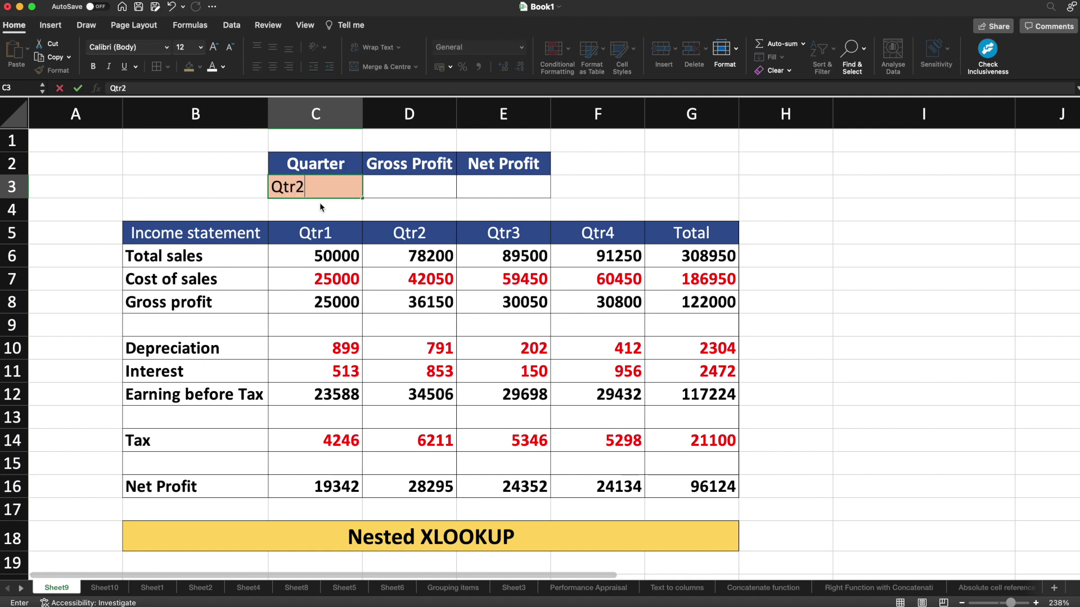
pyautogui.click(409, 189)
pyautogui.click(504, 192)
# - Start an XLOOKUP formula in Gross Profit cell D3 with D2 as lookup value and B6:B16 as lookup array
pyautogui.click(406, 185)
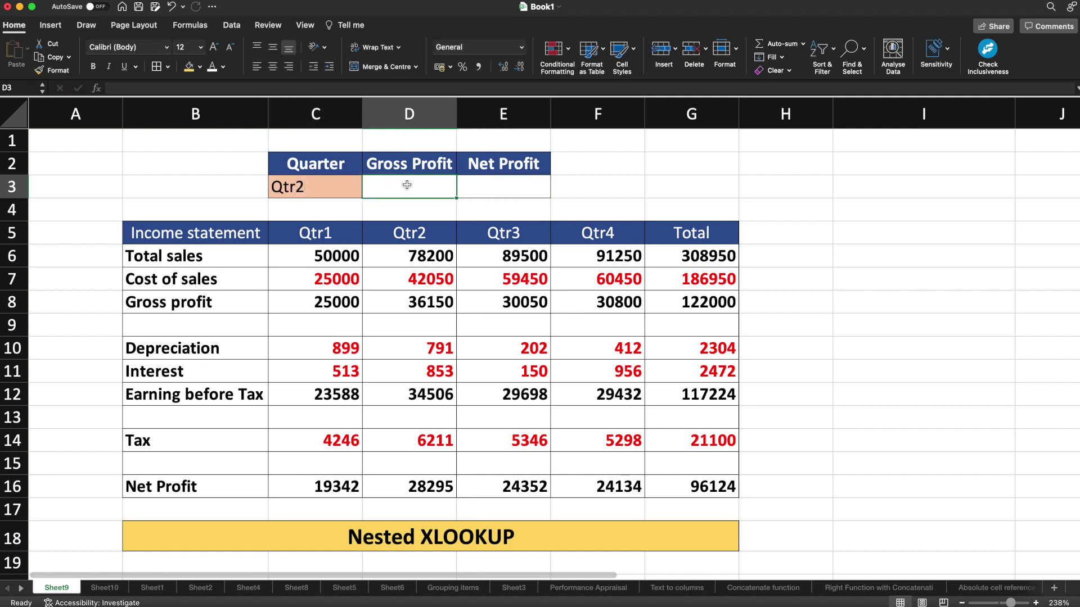
pyautogui.write('=')
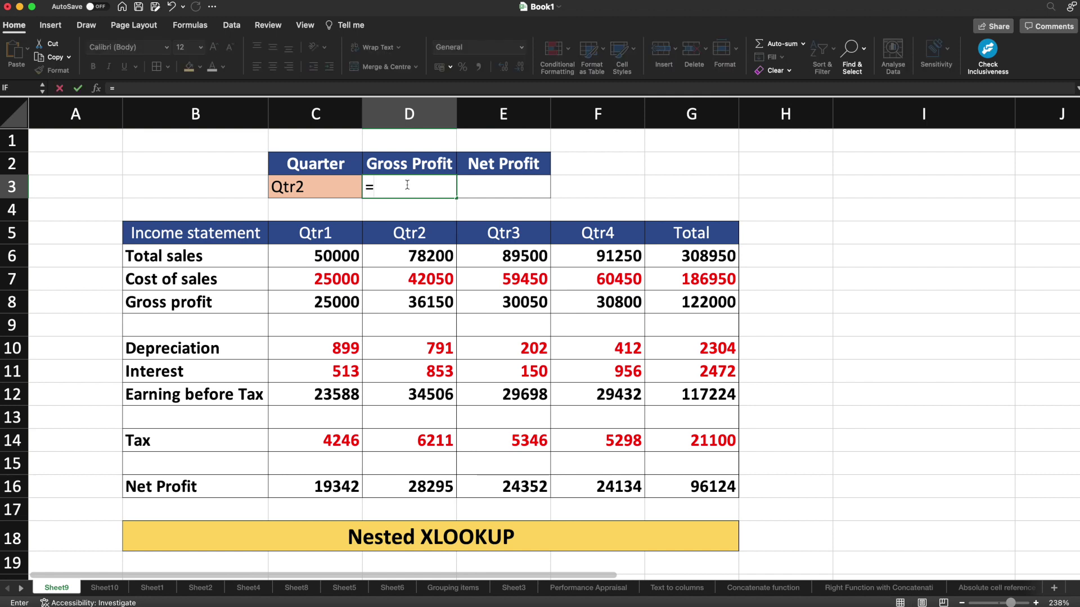
pyautogui.write('Xl')
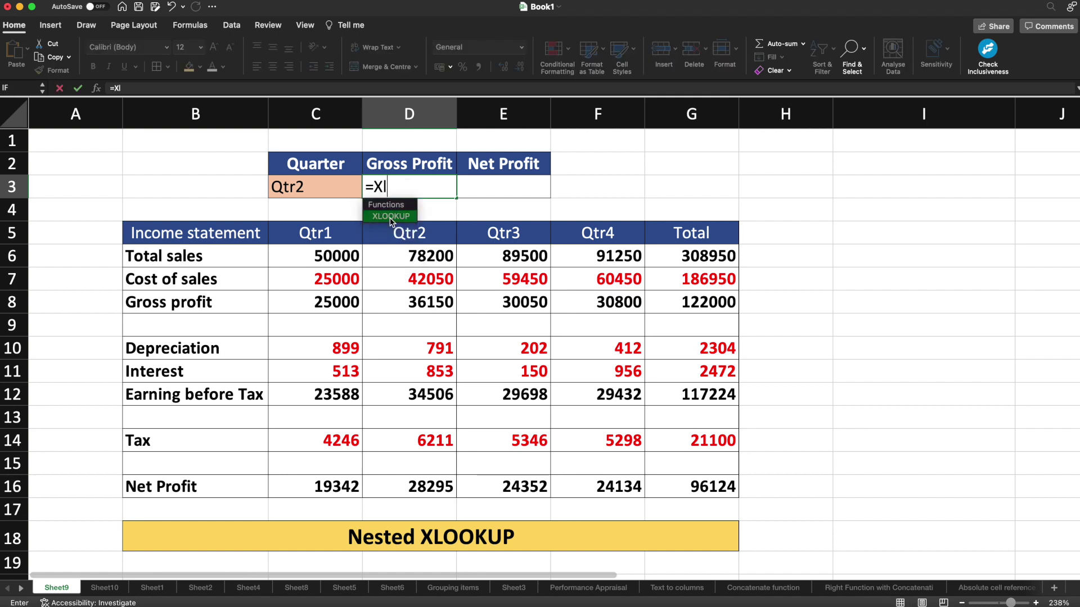
pyautogui.doubleClick(391, 216)
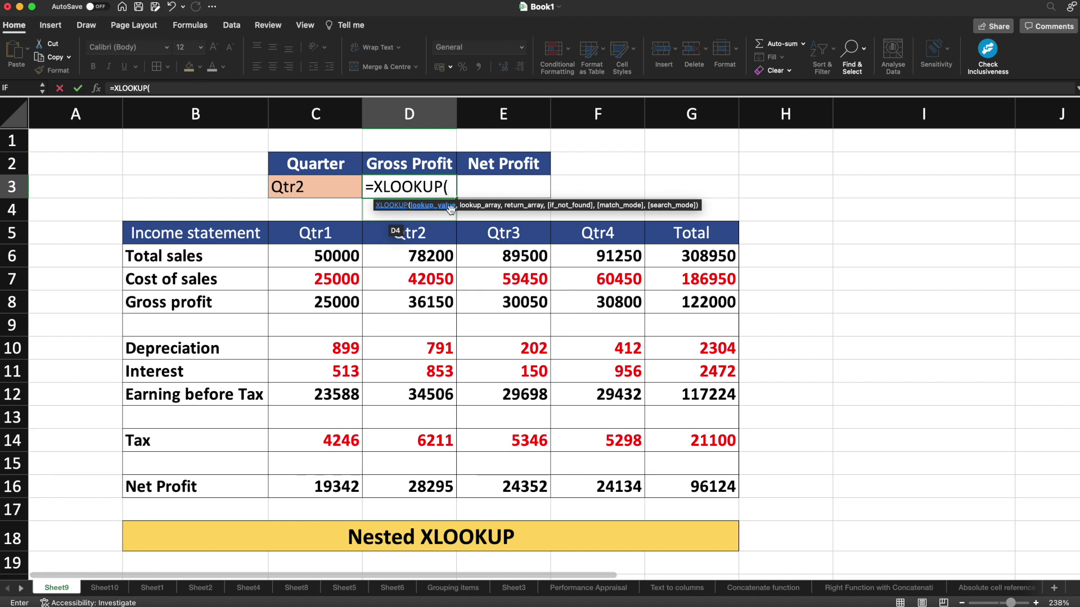
pyautogui.click(402, 162)
pyautogui.write(',')
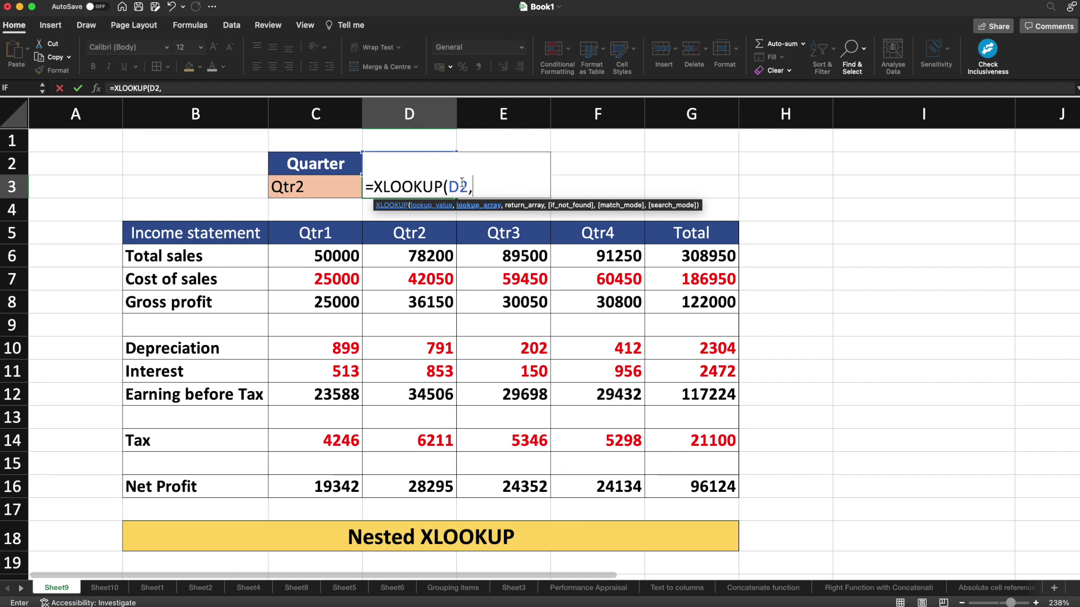
pyautogui.moveTo(200, 253); pyautogui.dragTo(193, 498)
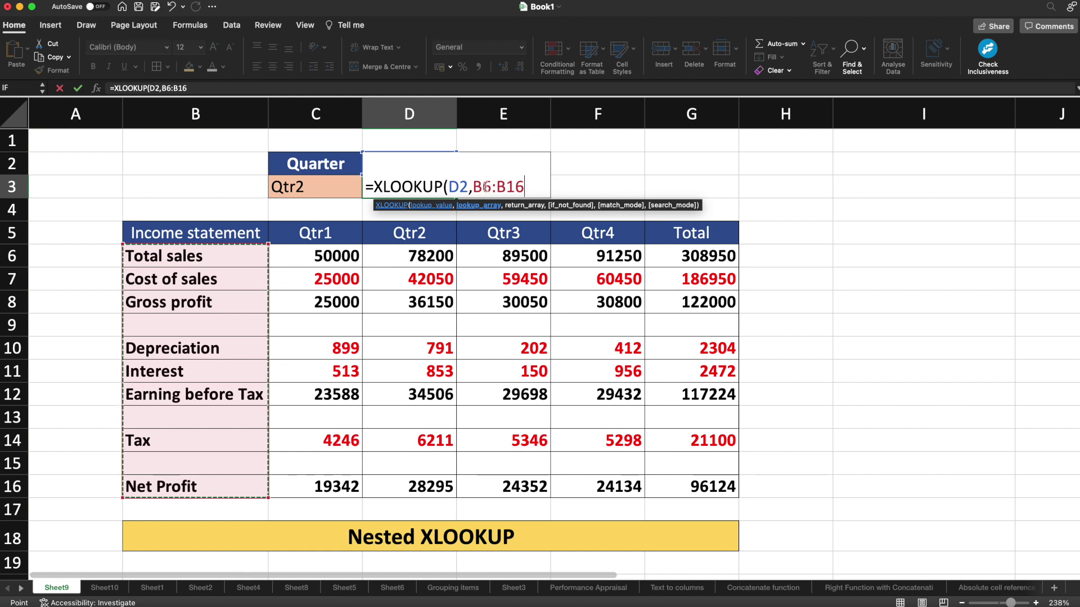
# - Make the columns of the lookup array absolute so it reads $B6:$B16
pyautogui.click(473, 187)
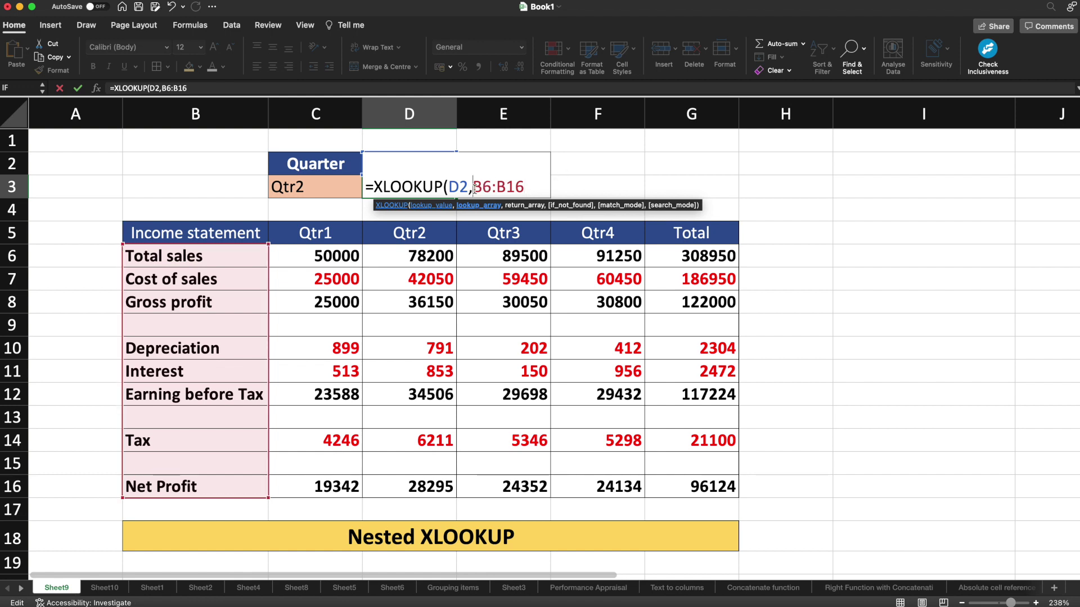
pyautogui.write('$B6:$')
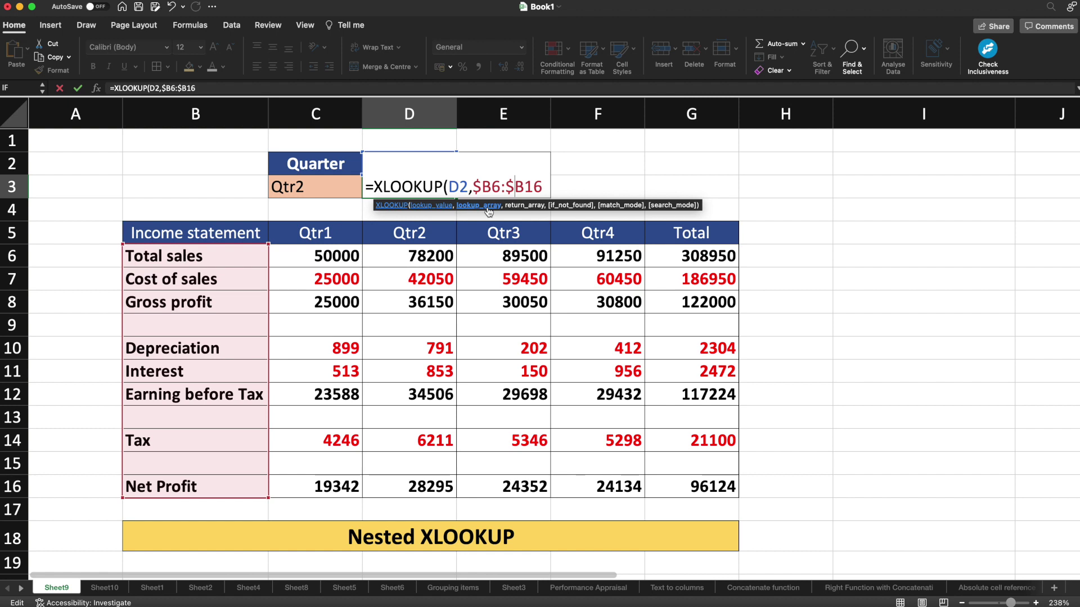
pyautogui.press('Right')
pyautogui.press('Right')
pyautogui.press('Right')
pyautogui.press('Right')
# - Nest a second XLOOKUP as the return array, with lookup value C3, lookup array C5:F5 and return array C6:F16
pyautogui.write(',X')
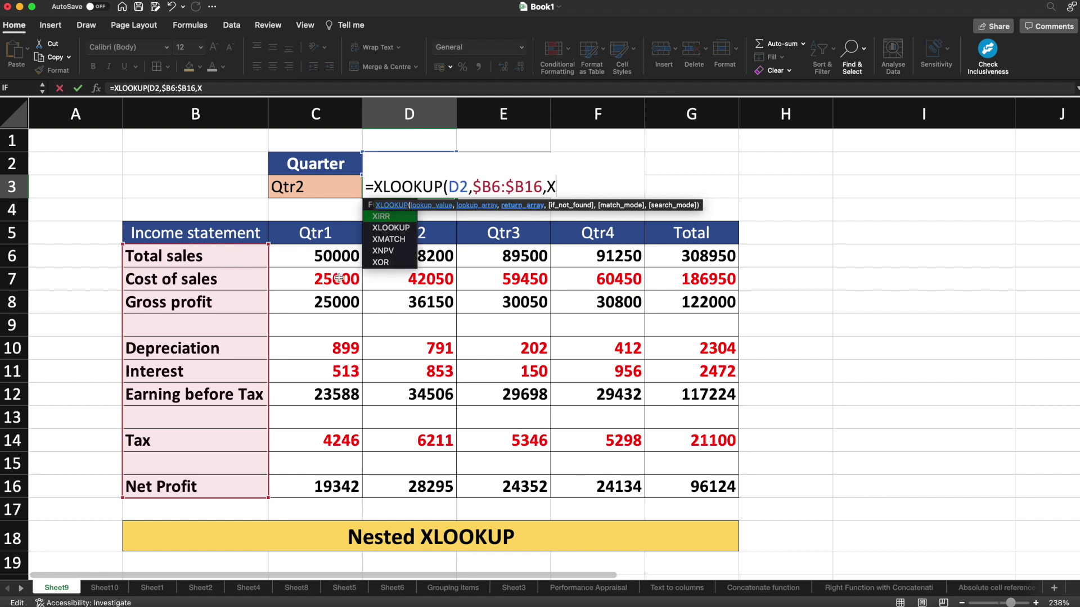
pyautogui.write('loo')
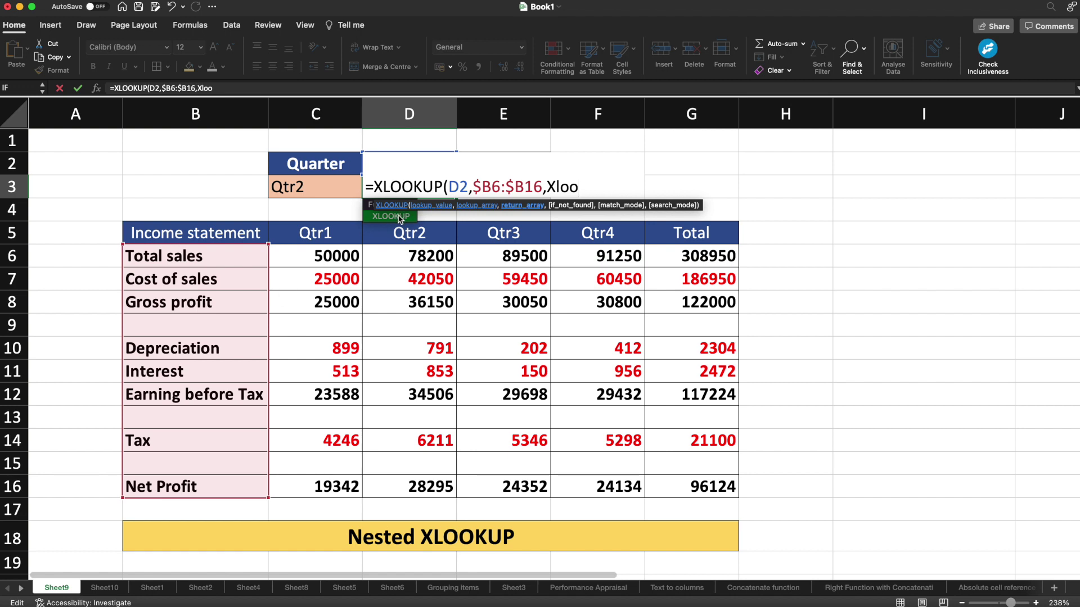
pyautogui.doubleClick(399, 218)
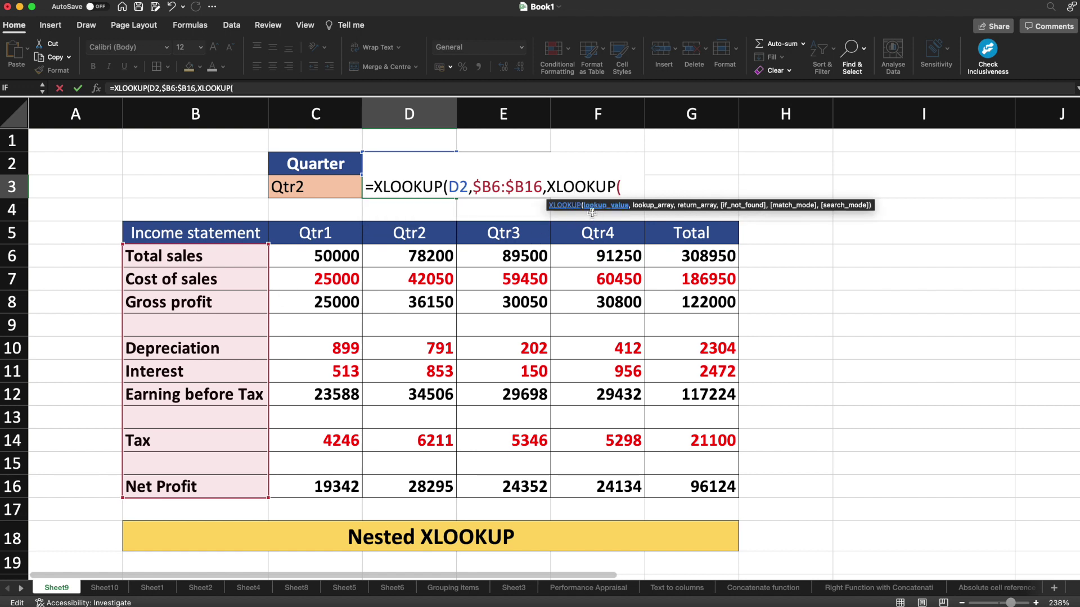
pyautogui.click(326, 190)
pyautogui.write(',')
pyautogui.click(299, 230)
pyautogui.moveTo(392, 232); pyautogui.dragTo(579, 225)
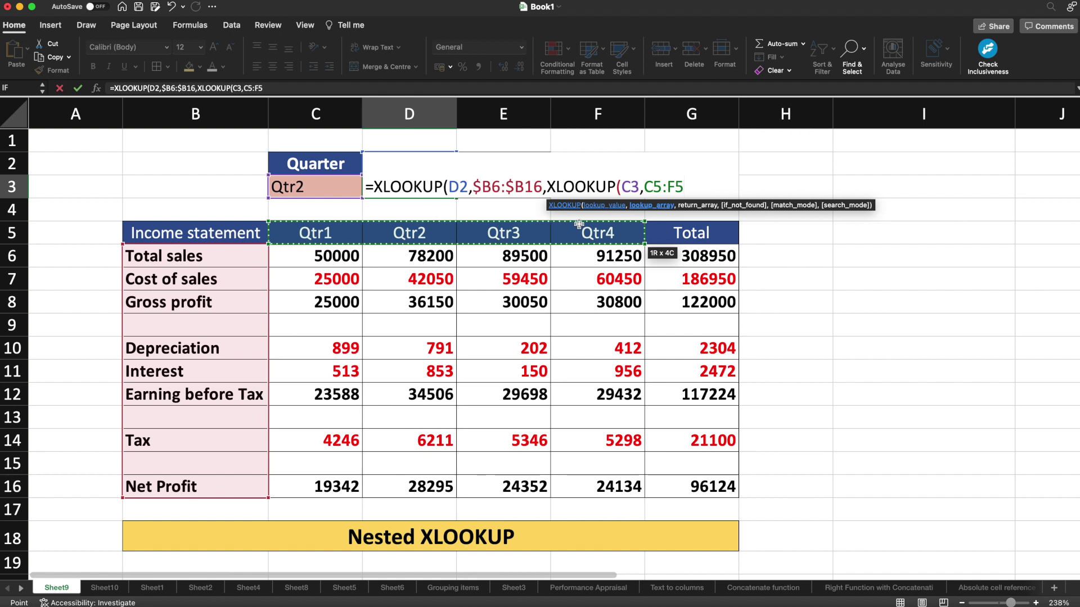
pyautogui.write(',')
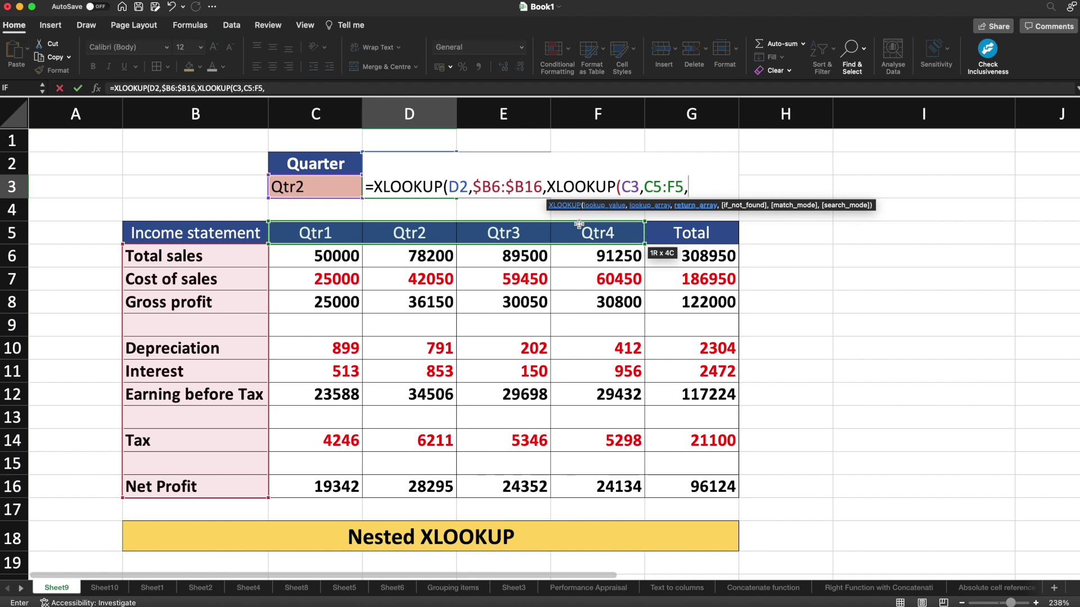
pyautogui.click(291, 253)
pyautogui.moveTo(291, 253); pyautogui.dragTo(621, 495)
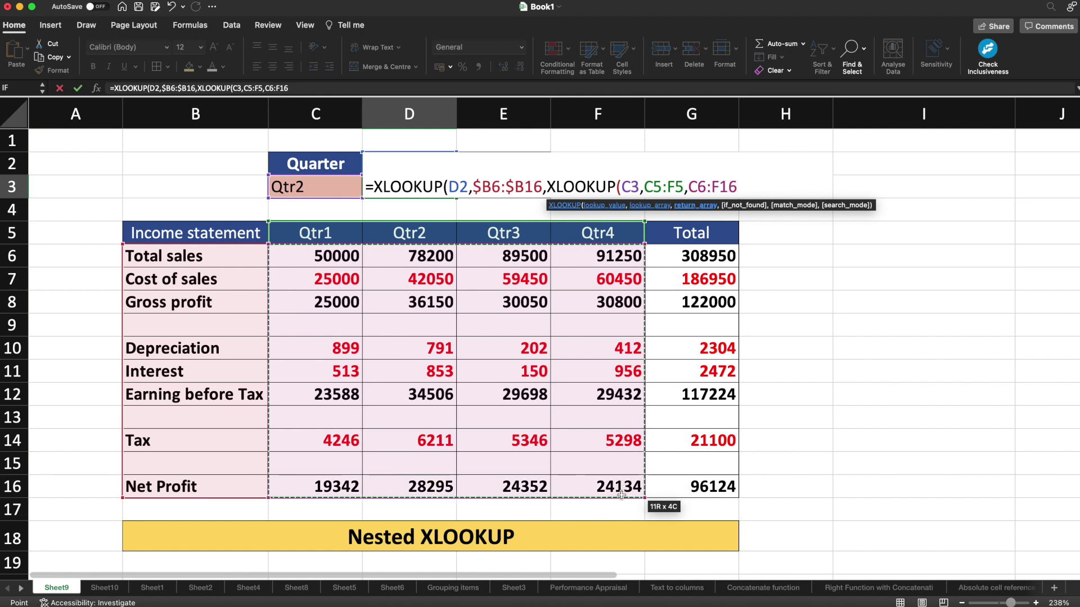
# - Make the columns of the nested XLOOKUP's lookup array absolute so it reads $C5:$F5
pyautogui.click(647, 185)
pyautogui.write('$')
pyautogui.press('Right')
pyautogui.press('Right')
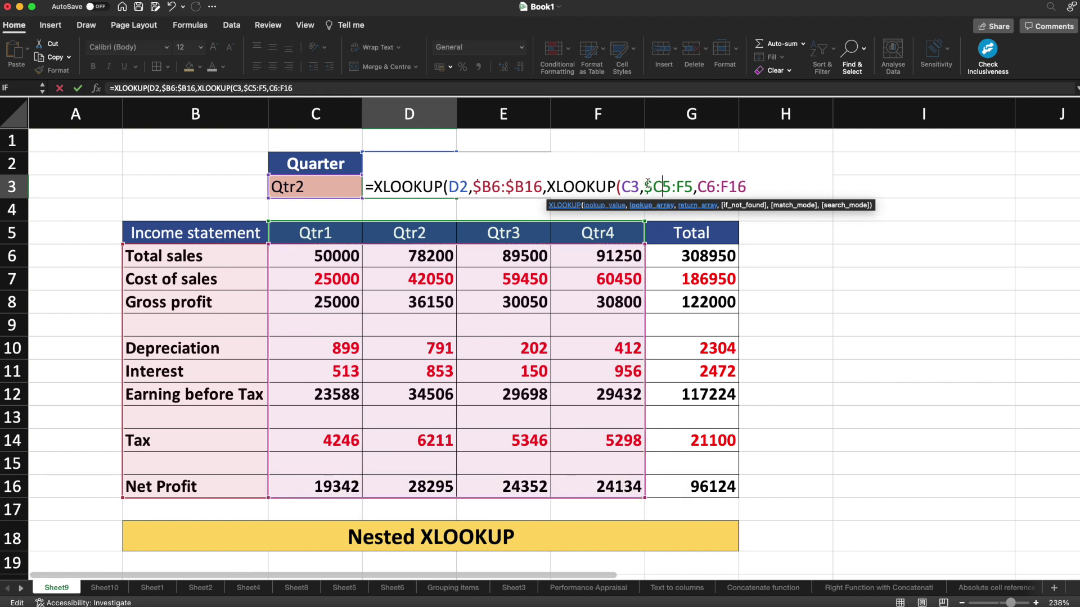
pyautogui.press('Right')
pyautogui.write('$')
pyautogui.press('Right')
pyautogui.press('Right')
pyautogui.press('Right')
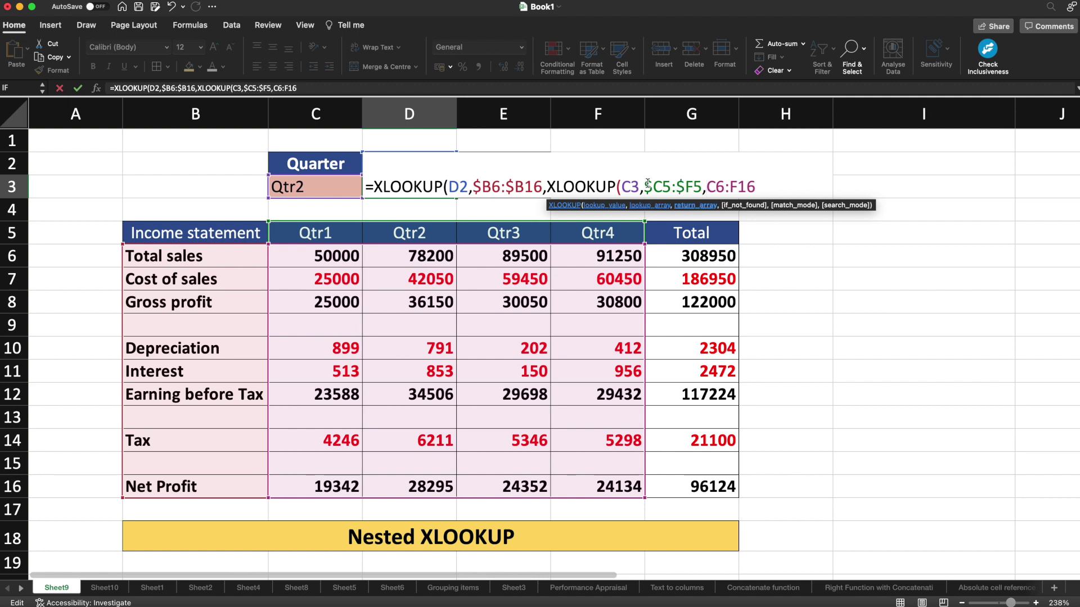
# - Make the nested return array $C6:$F16, close both XLOOKUP functions and commit the formula in D3
pyautogui.write('$')
pyautogui.press('Right')
pyautogui.press('Right')
pyautogui.press('Right')
pyautogui.write('$F16)')
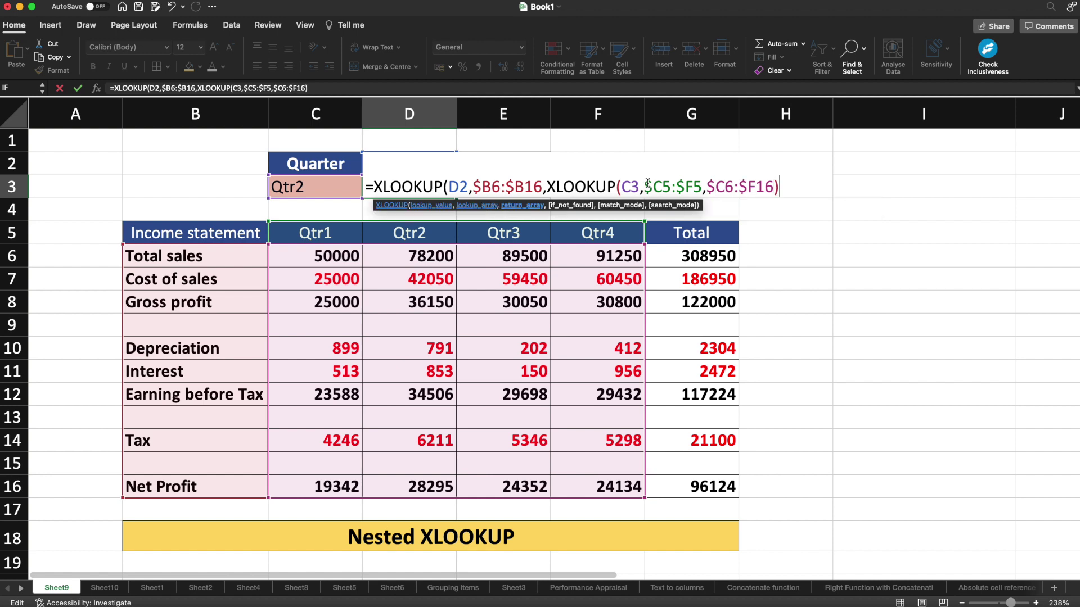
pyautogui.write(')')
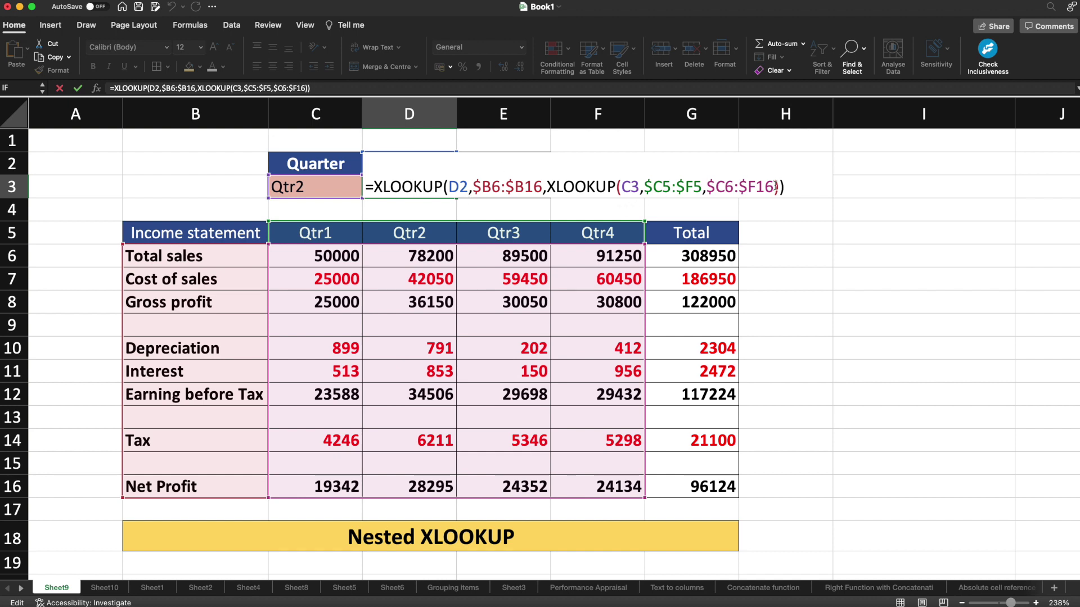
pyautogui.hotkey('ctrl', 'Return')
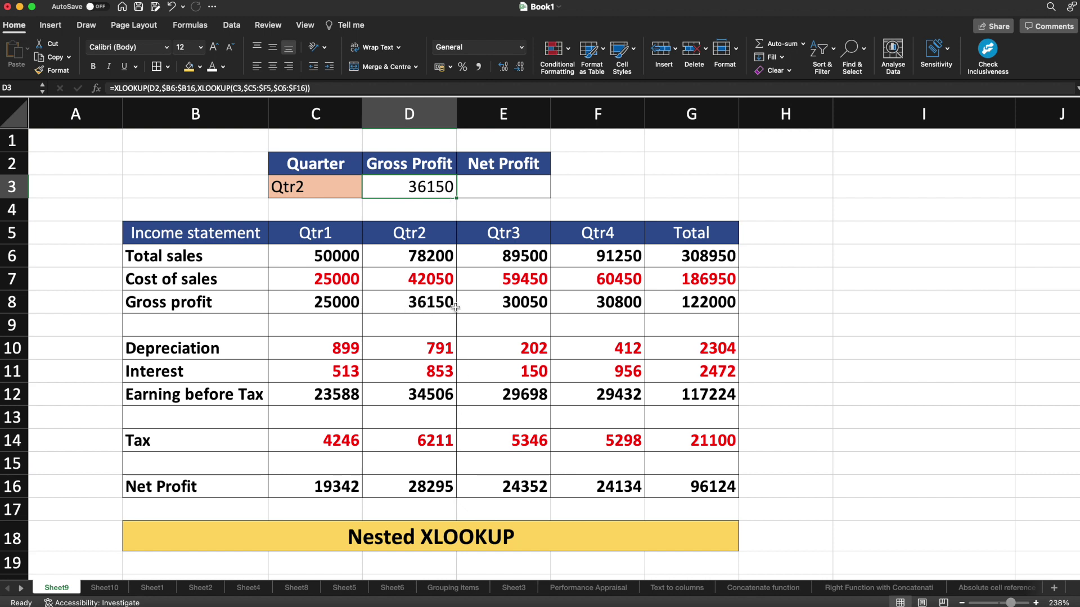
# - Lock the nested lookup value in D3 as $C3 and fill the formula across to Net Profit cell E3
pyautogui.click(151, 309)
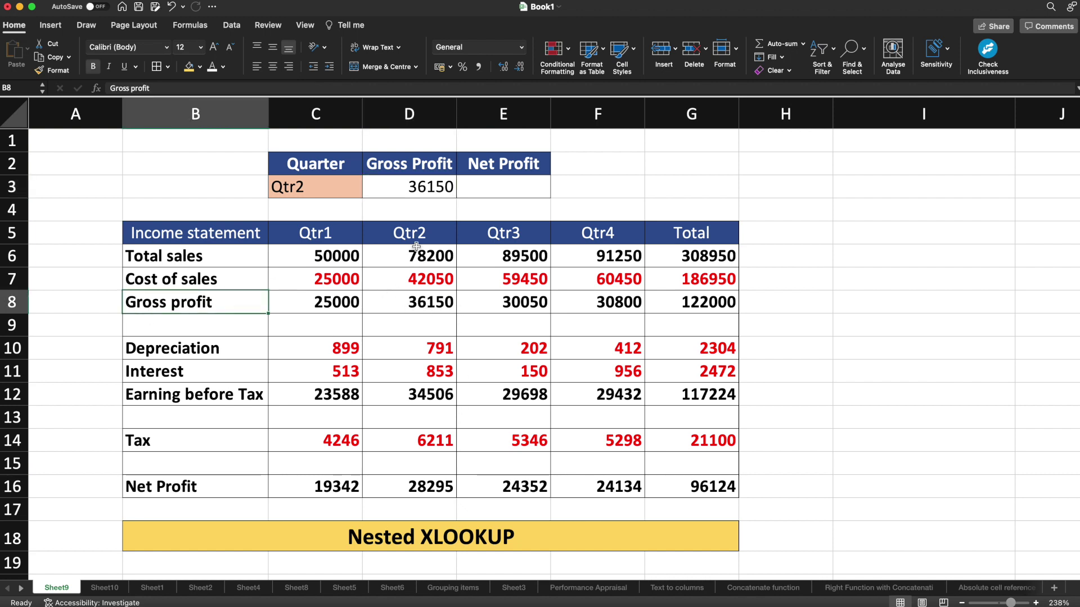
pyautogui.click(421, 307)
pyautogui.click(427, 190)
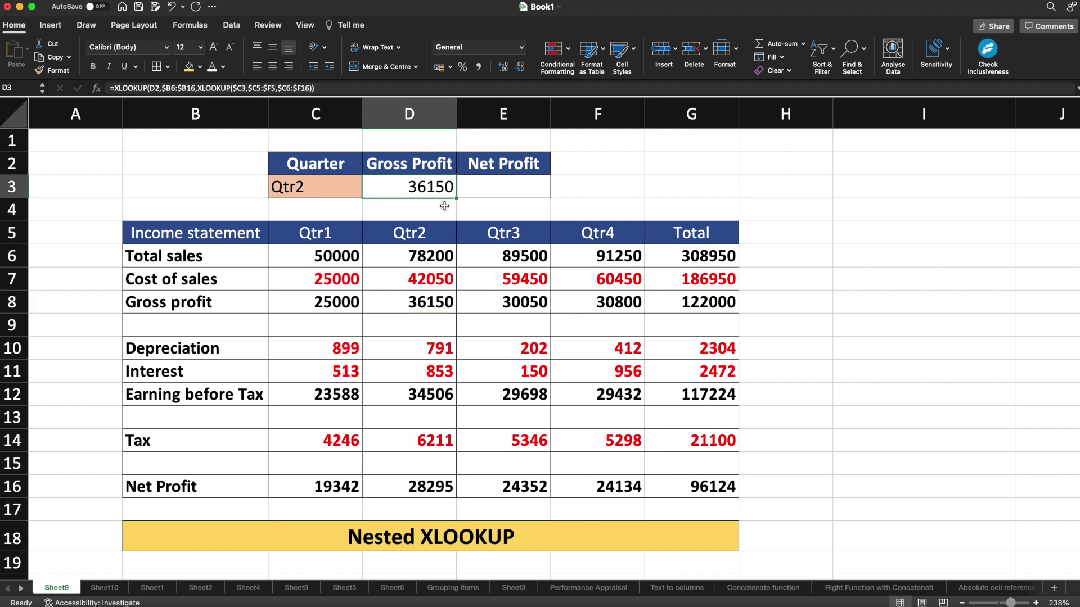
pyautogui.moveTo(457, 198); pyautogui.dragTo(516, 196)
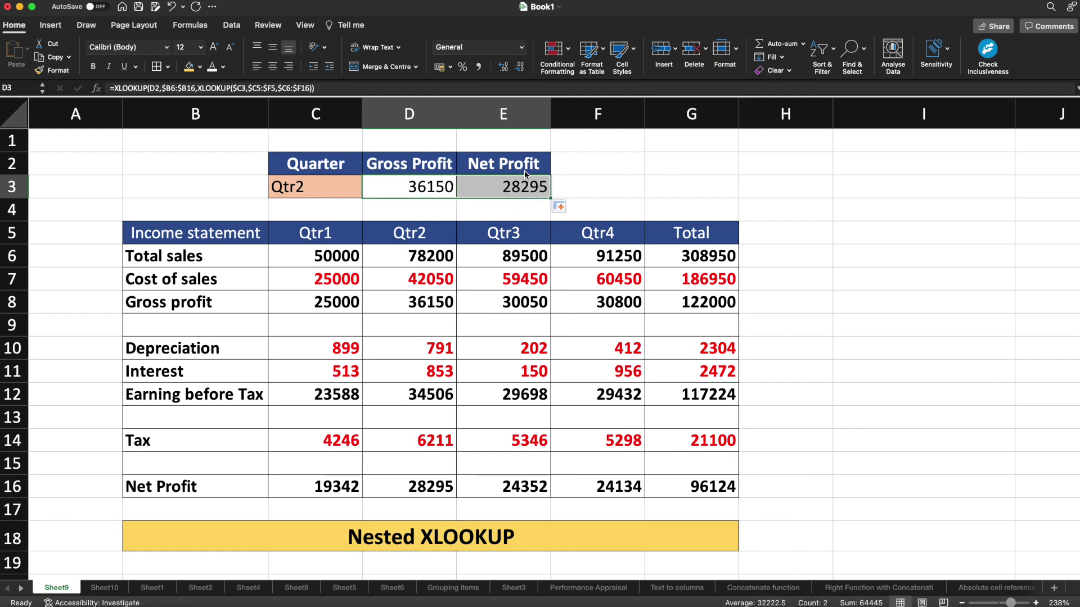
# - Change the quarter in C3 to Qtr1 and check the Gross Profit lookup in D3
pyautogui.doubleClick(329, 181)
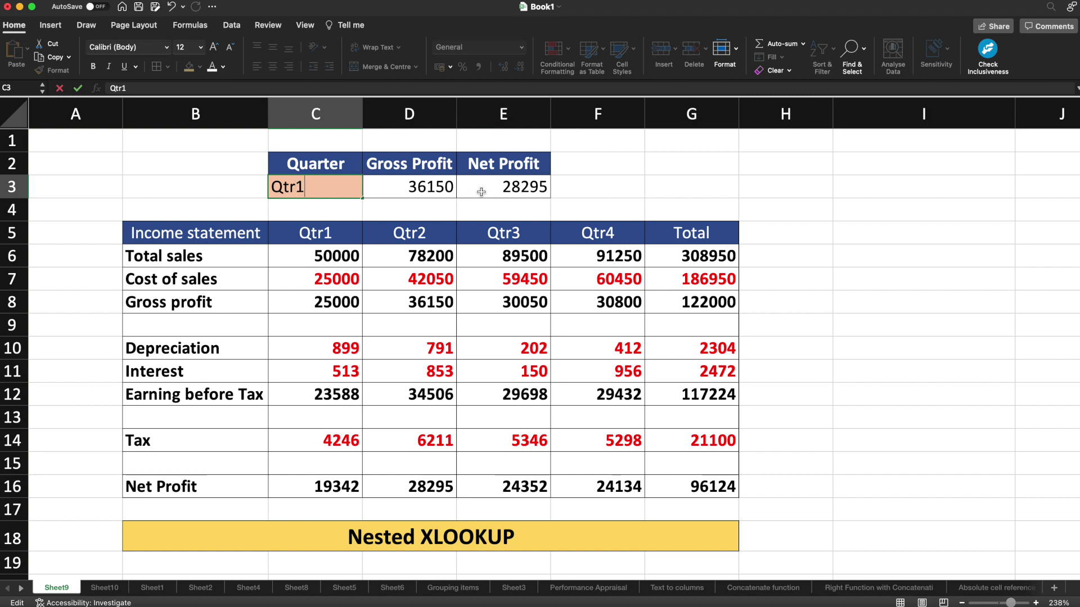
pyautogui.press('Return')
pyautogui.click(417, 185)
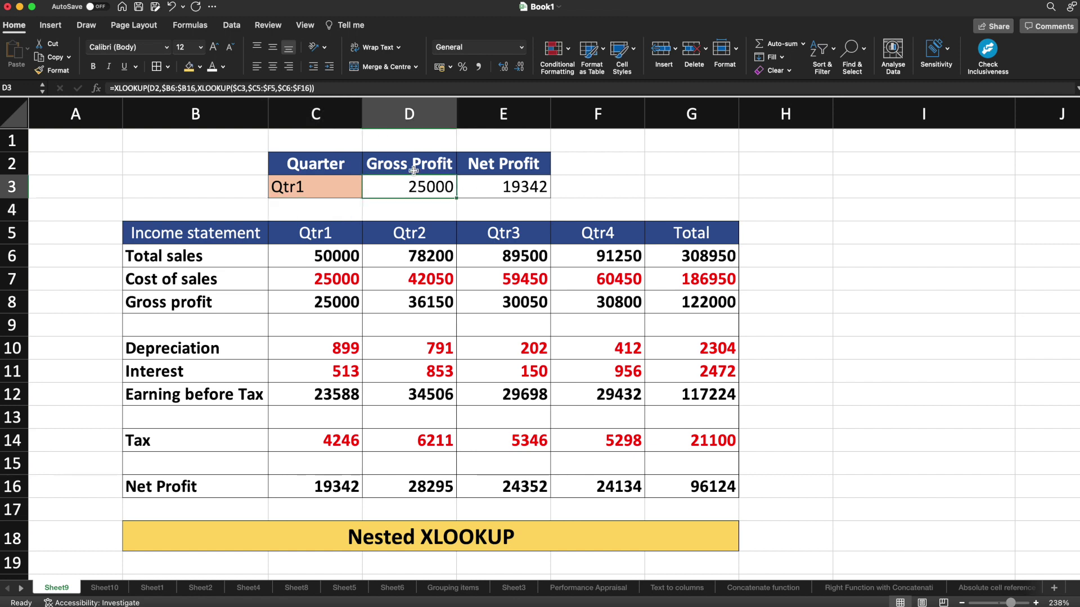
# - Compare the gross profit and net profit lookups with the Qtr1 figures in C8 and C16
pyautogui.click(315, 304)
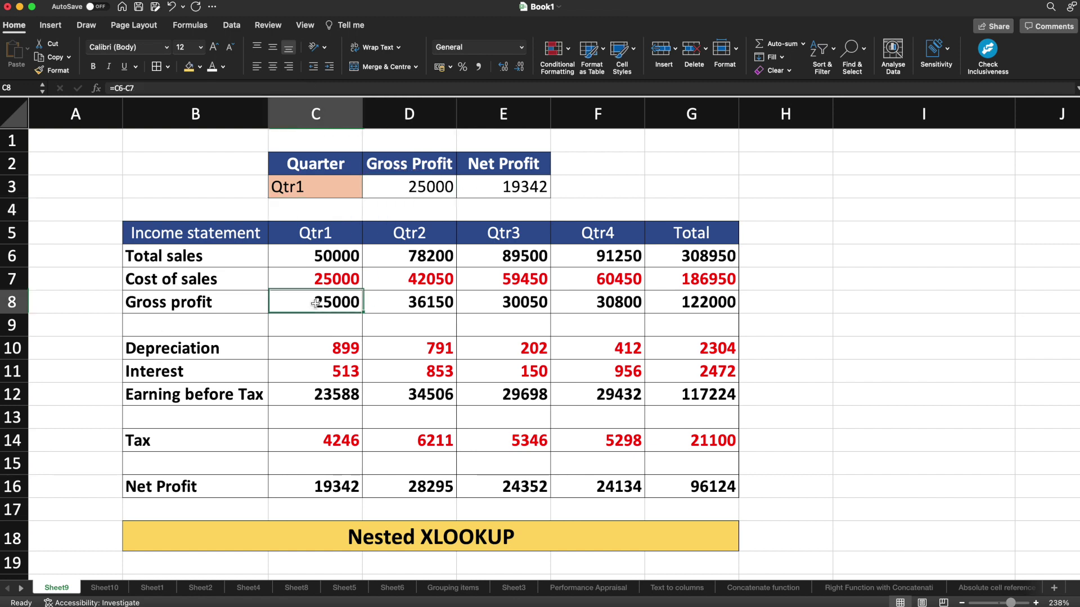
pyautogui.click(504, 162)
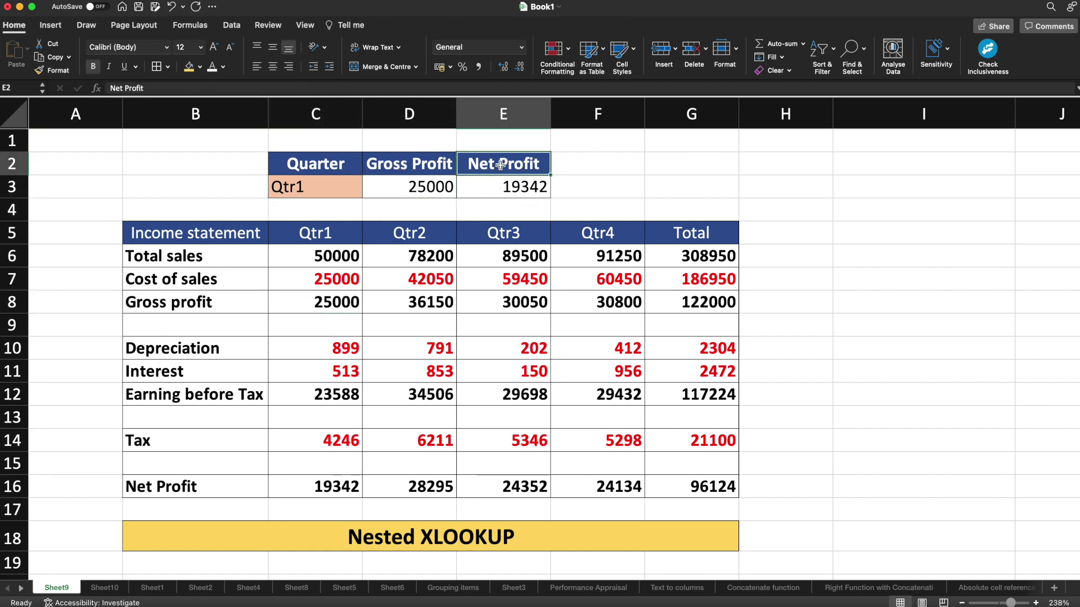
pyautogui.click(318, 186)
pyautogui.click(323, 486)
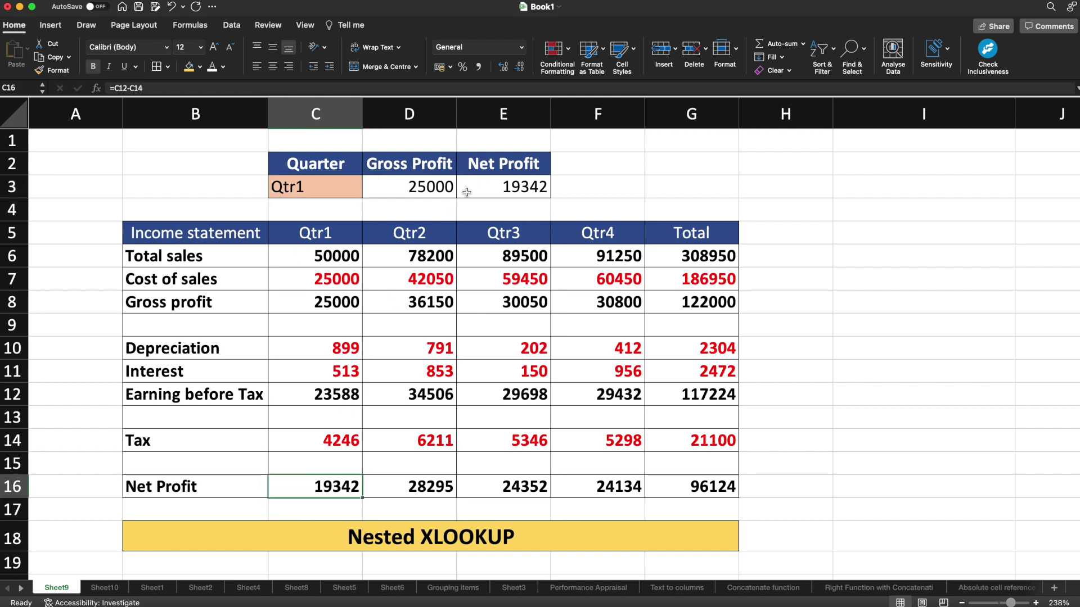
# - Change the quarter in C3 to Qtr4 and check both lookups against F8 and F16
pyautogui.click(337, 185)
pyautogui.doubleClick(337, 185)
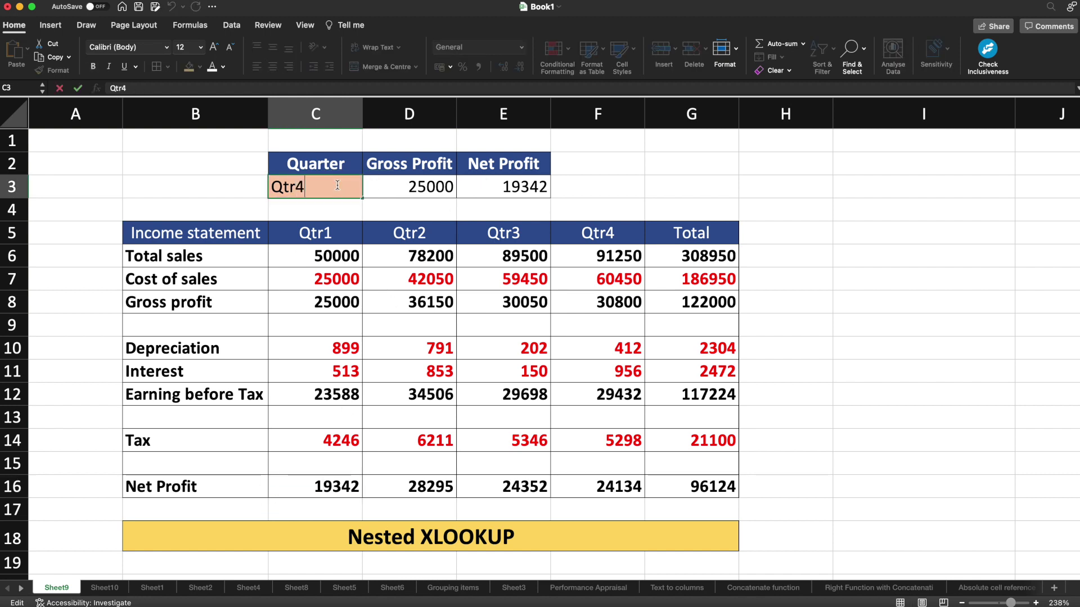
pyautogui.press('Return')
pyautogui.click(437, 187)
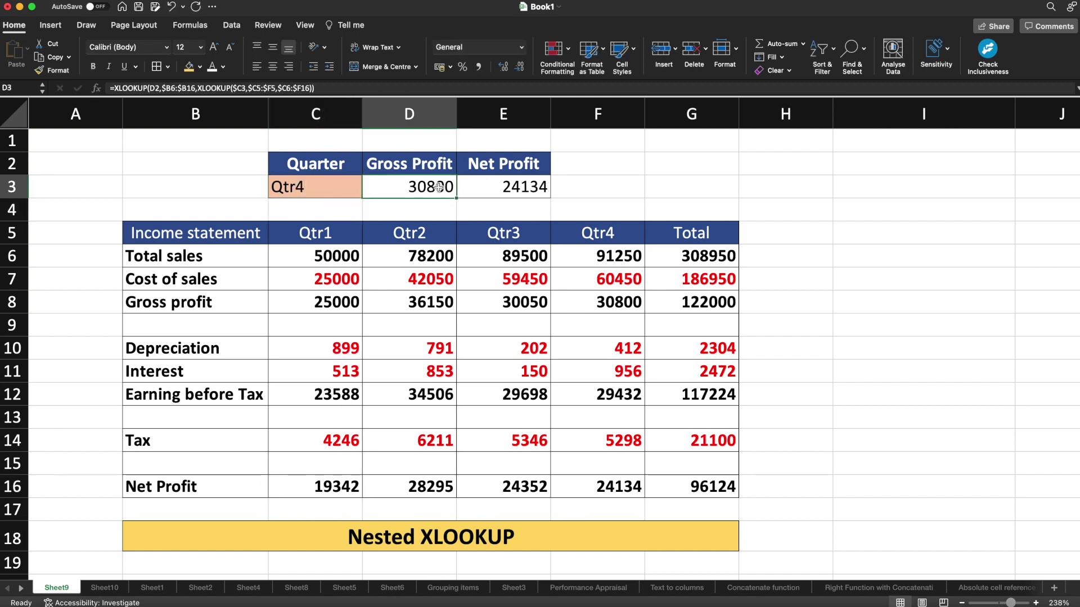
pyautogui.click(601, 304)
pyautogui.click(613, 483)
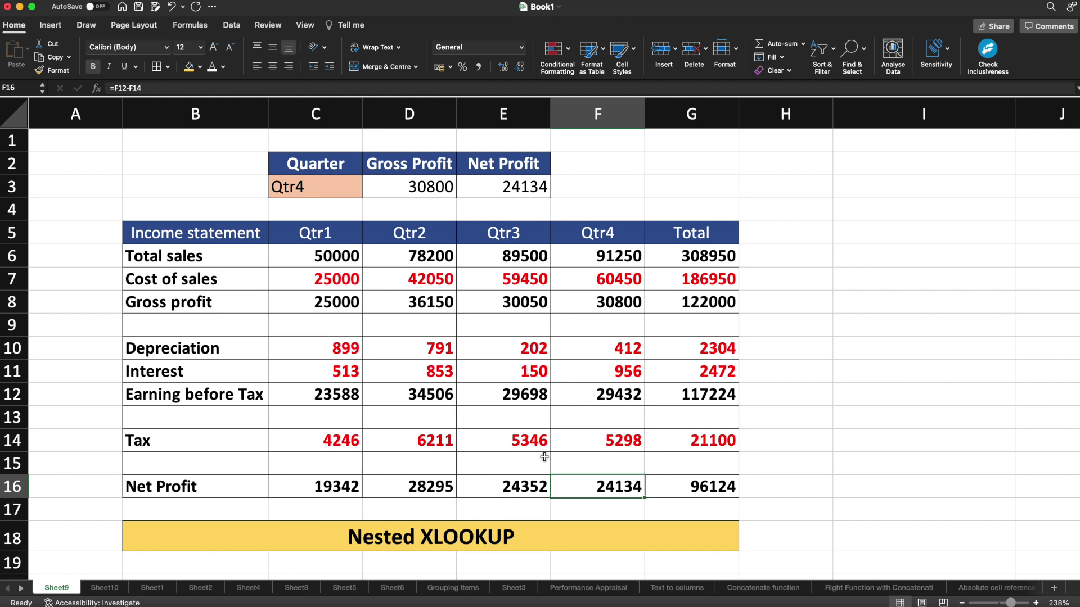
# - Switch to Sheet10 and examine the product table's Product, Qty and Price columns
pyautogui.hotkey('ctrl', 'pagedown')
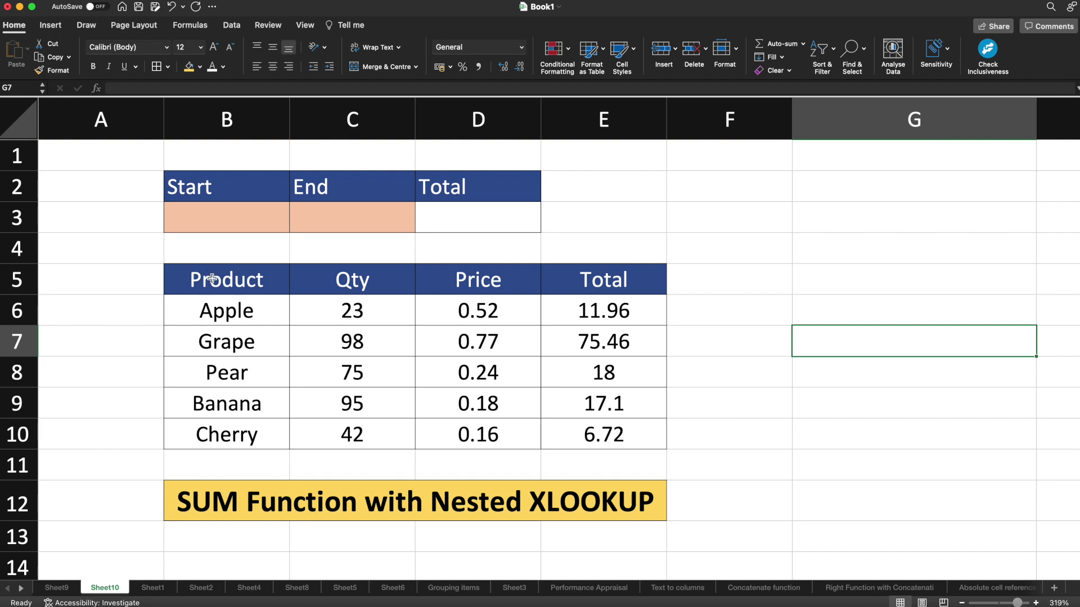
pyautogui.moveTo(212, 279); pyautogui.dragTo(506, 343)
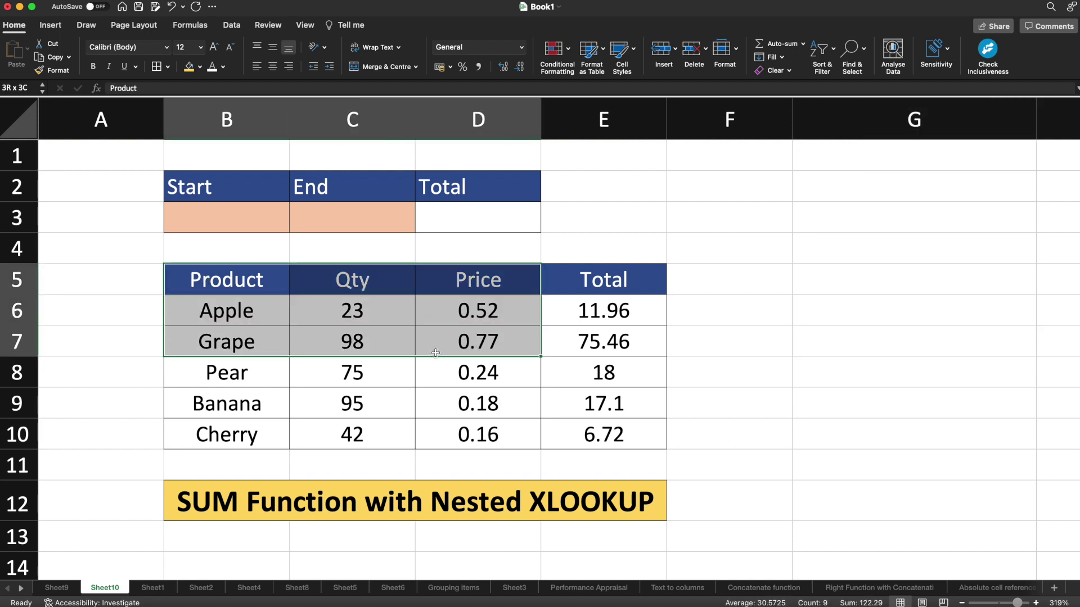
pyautogui.click(255, 286)
pyautogui.click(251, 313)
pyautogui.click(248, 342)
pyautogui.click(242, 375)
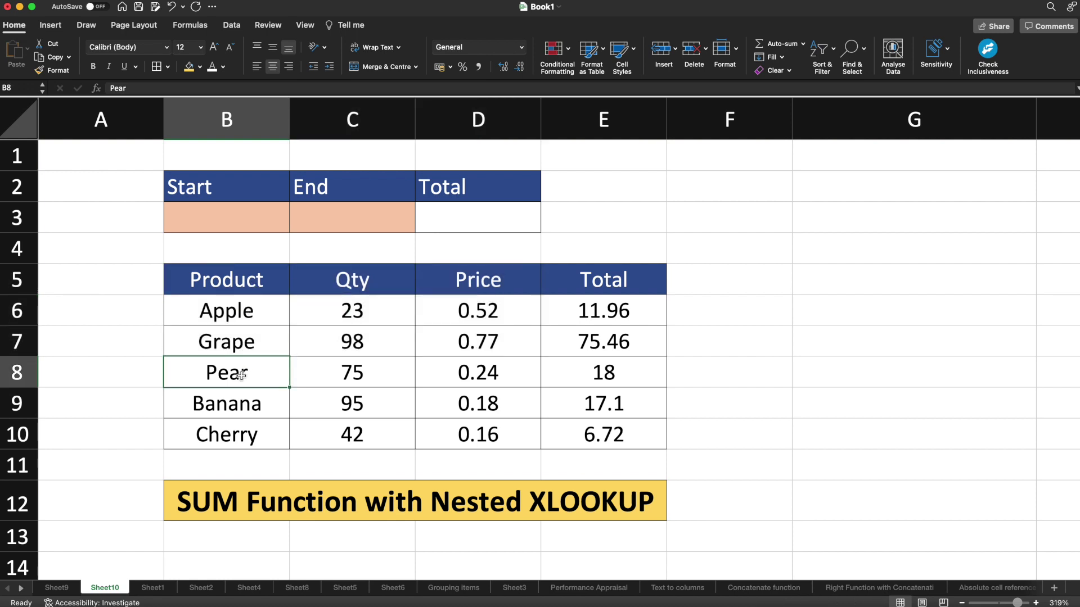
pyautogui.click(367, 313)
pyautogui.click(368, 342)
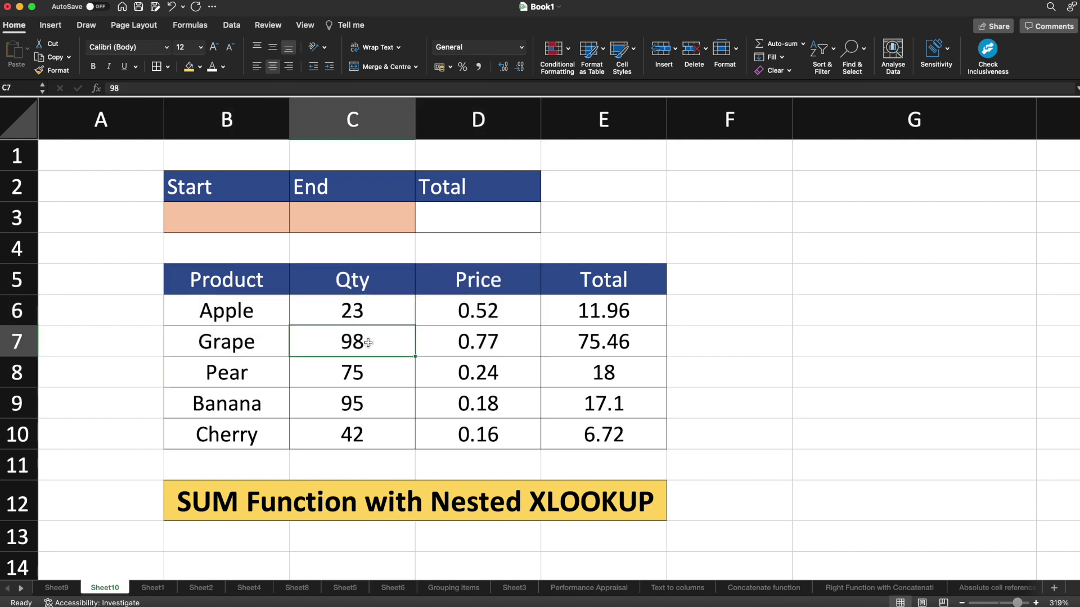
pyautogui.click(364, 376)
pyautogui.click(492, 303)
pyautogui.click(493, 369)
pyautogui.click(555, 308)
pyautogui.click(499, 306)
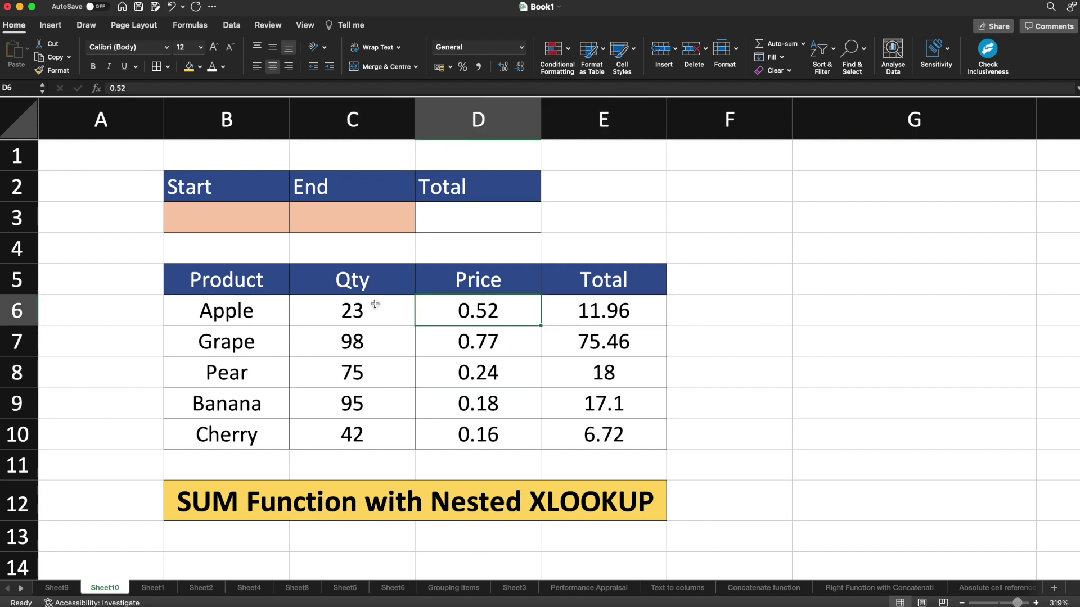
pyautogui.click(374, 304)
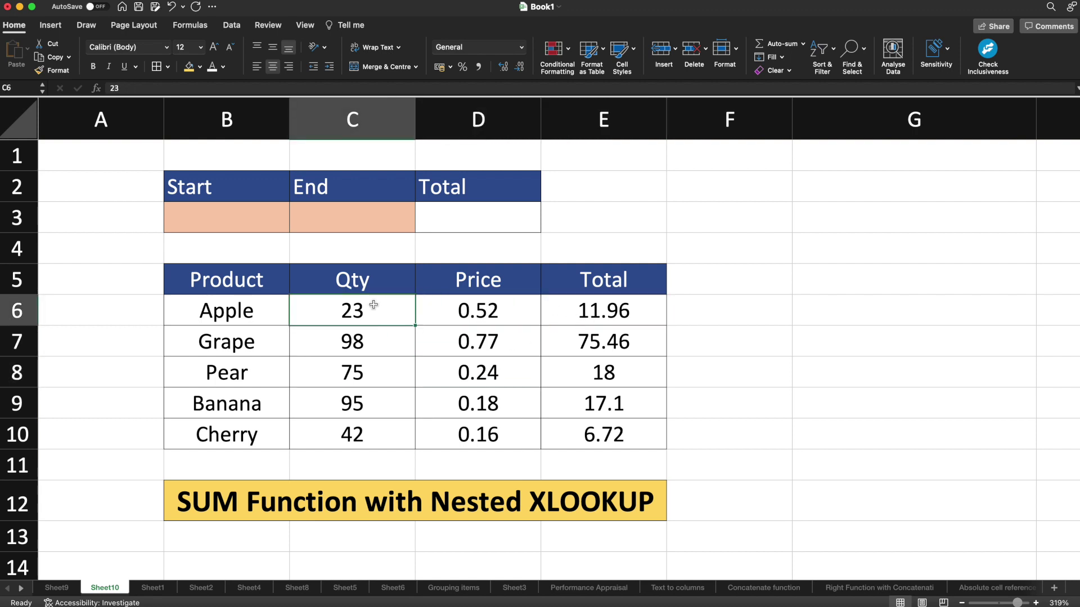
# - Examine the Start and End input cells and the Apple to Banana rows with their totals in E6:E9
pyautogui.click(237, 221)
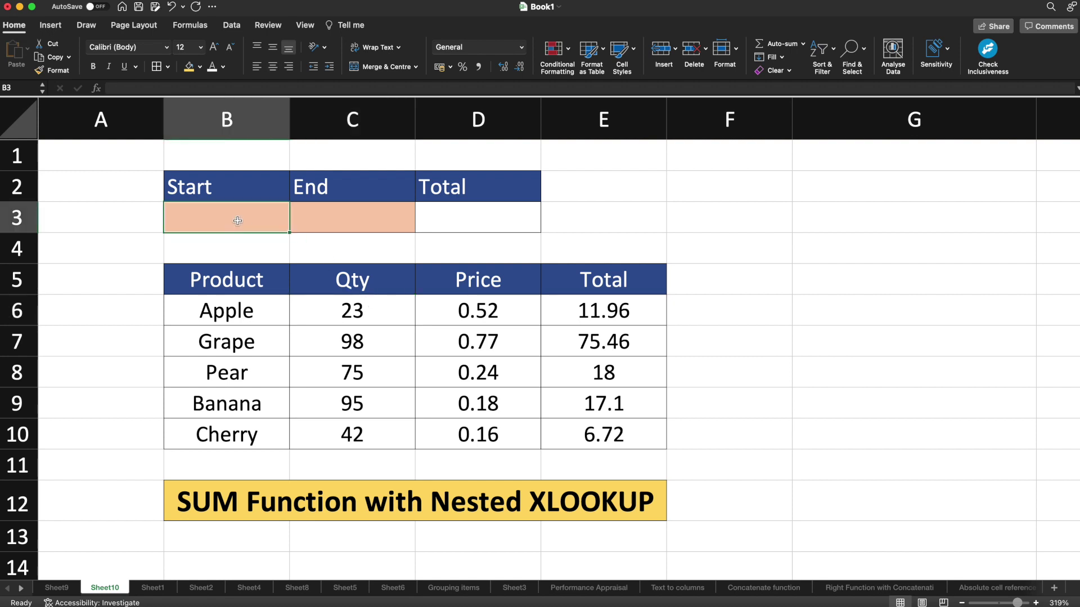
pyautogui.click(332, 217)
pyautogui.click(255, 216)
pyautogui.click(239, 313)
pyautogui.click(337, 209)
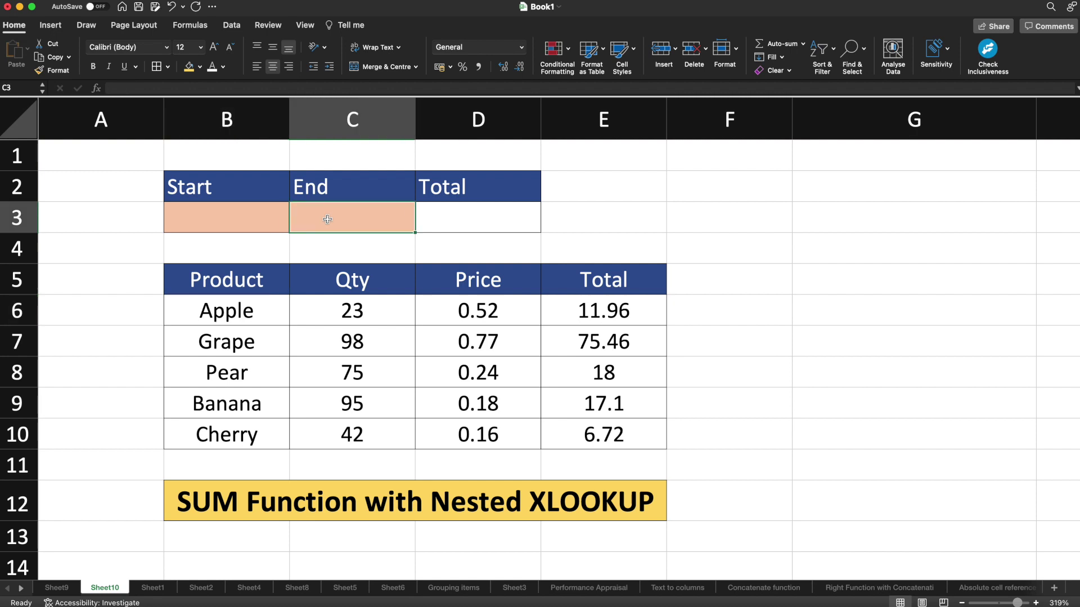
pyautogui.click(252, 422)
pyautogui.click(253, 403)
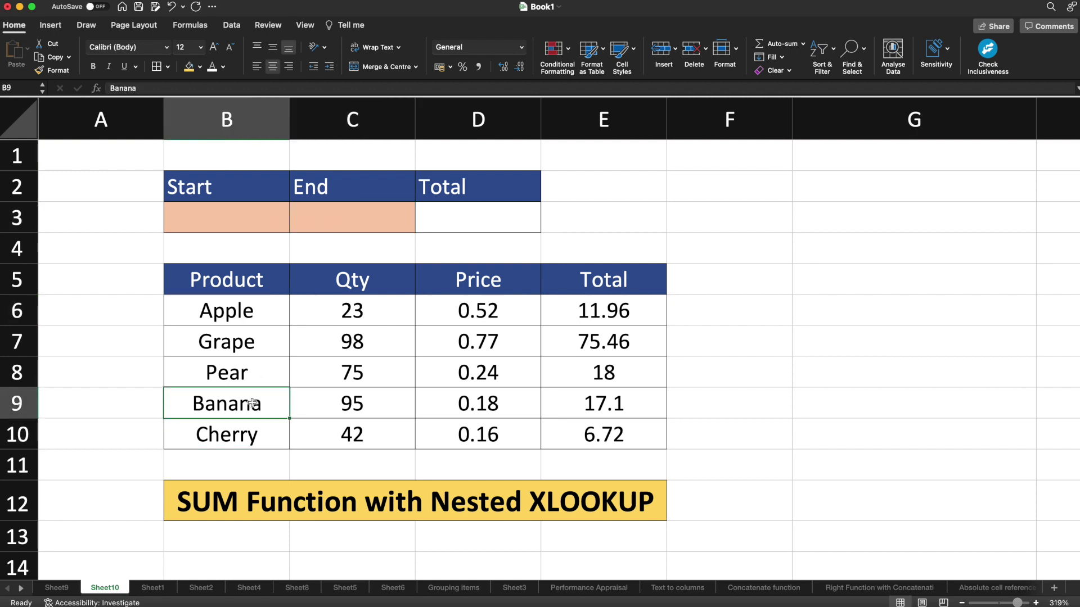
pyautogui.moveTo(611, 313); pyautogui.dragTo(608, 395)
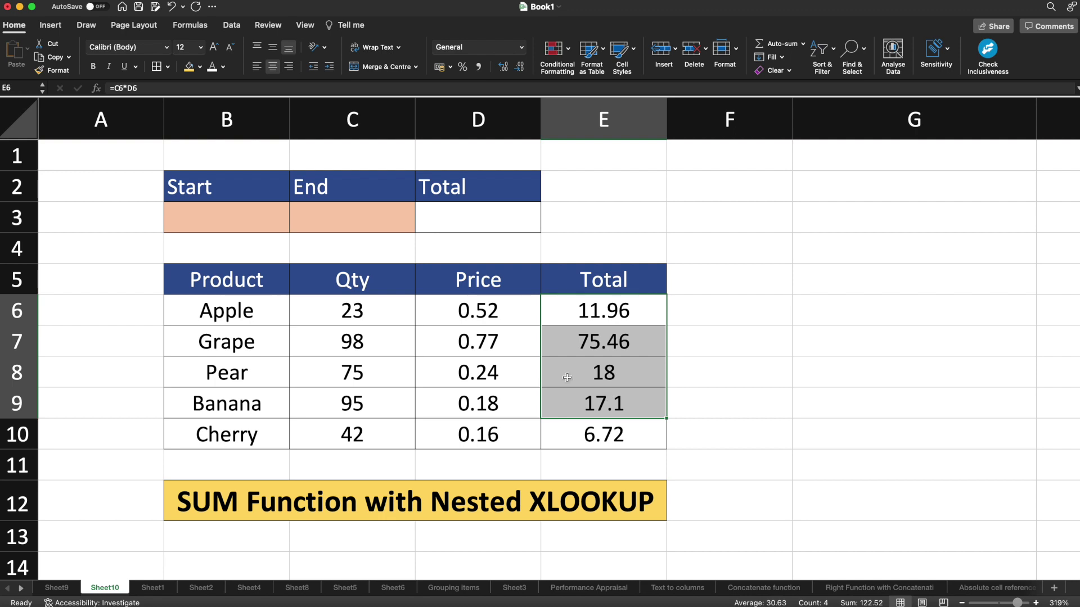
pyautogui.click(239, 317)
pyautogui.click(242, 403)
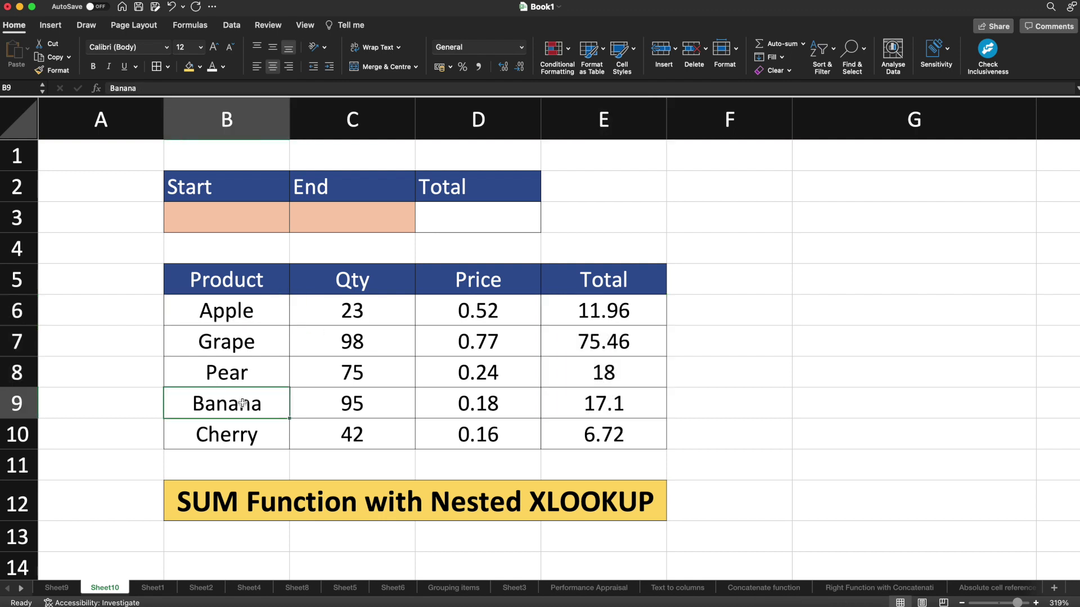
# - Enter Apple as the Start product in B3 and Banana as the End product in C3
pyautogui.click(235, 213)
pyautogui.write('App')
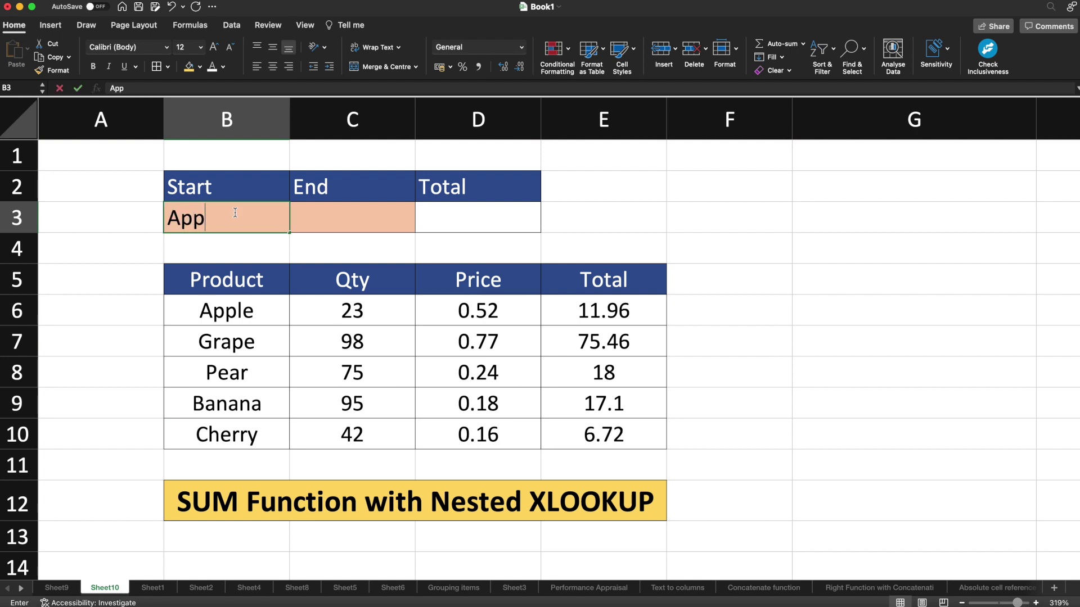
pyautogui.write('le')
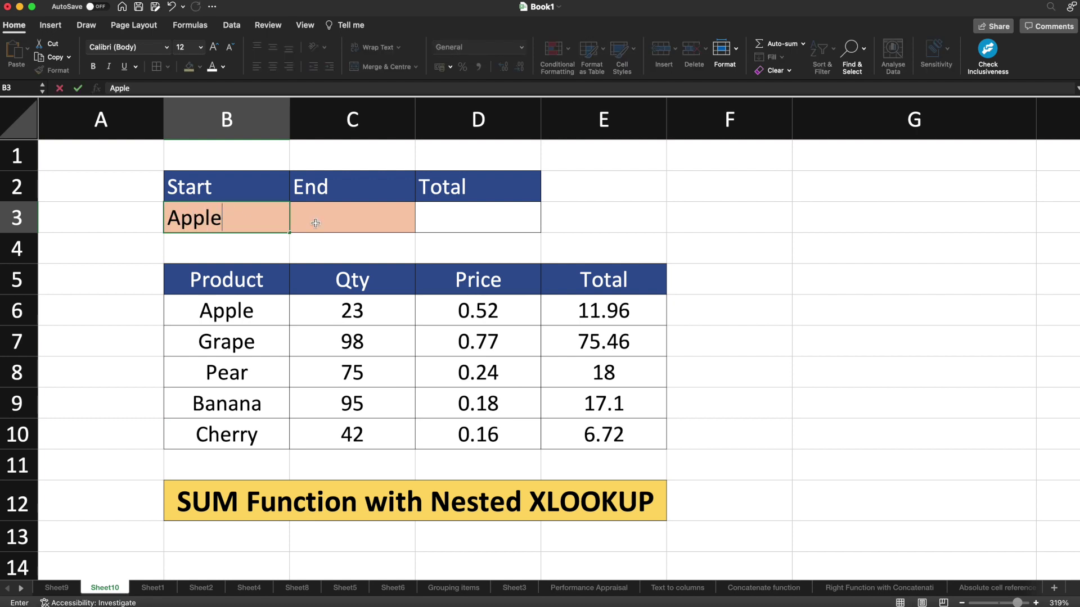
pyautogui.click(320, 218)
pyautogui.write('Banana')
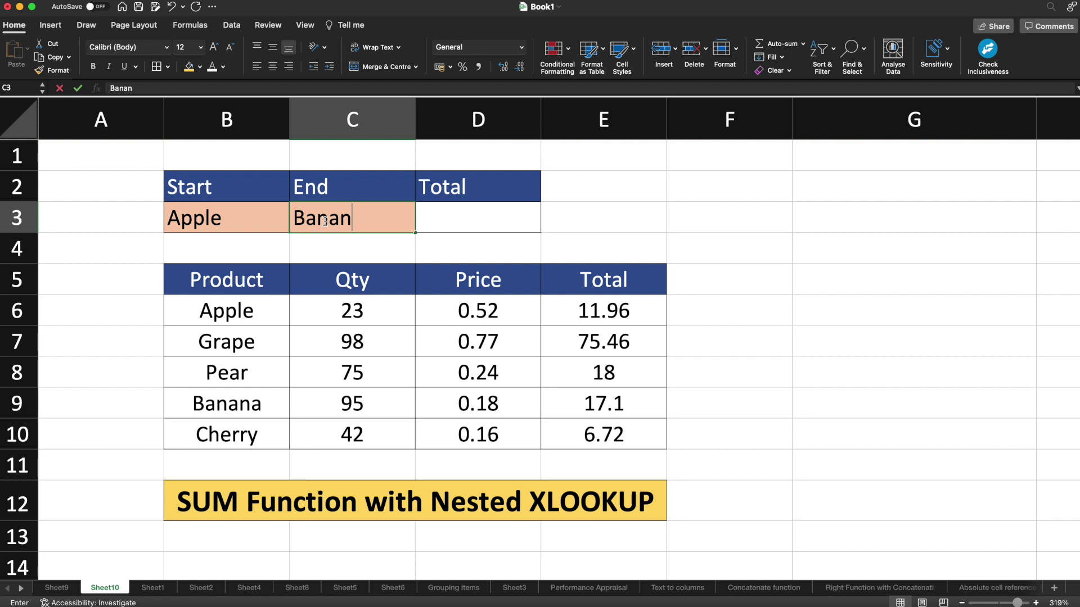
pyautogui.click(431, 225)
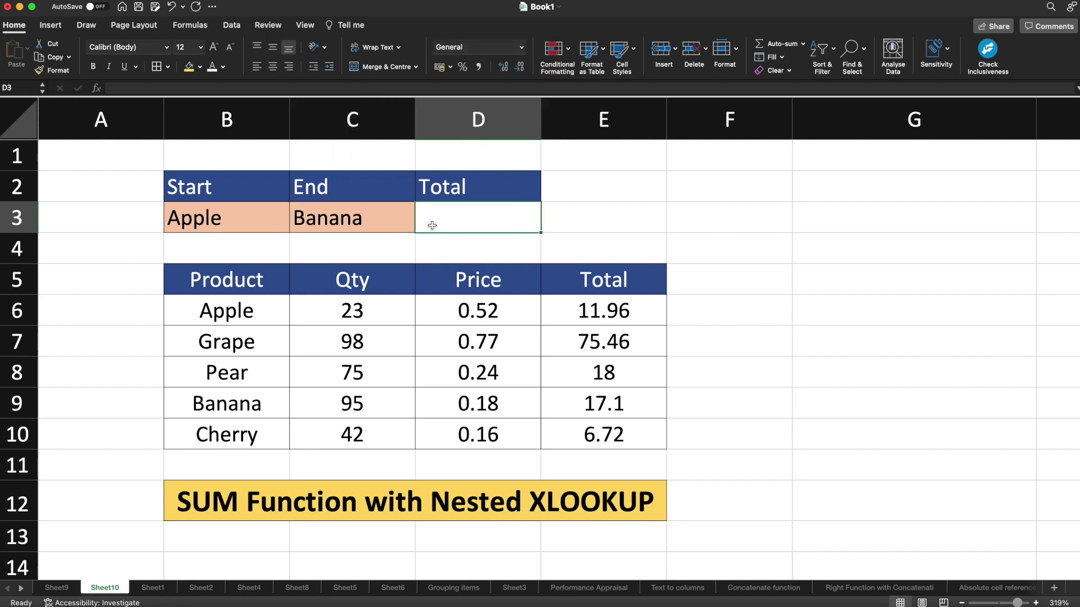
# - Sum the Apple through Banana totals in G6 with =SUM(E6:E9)
pyautogui.click(617, 310)
pyautogui.click(617, 345)
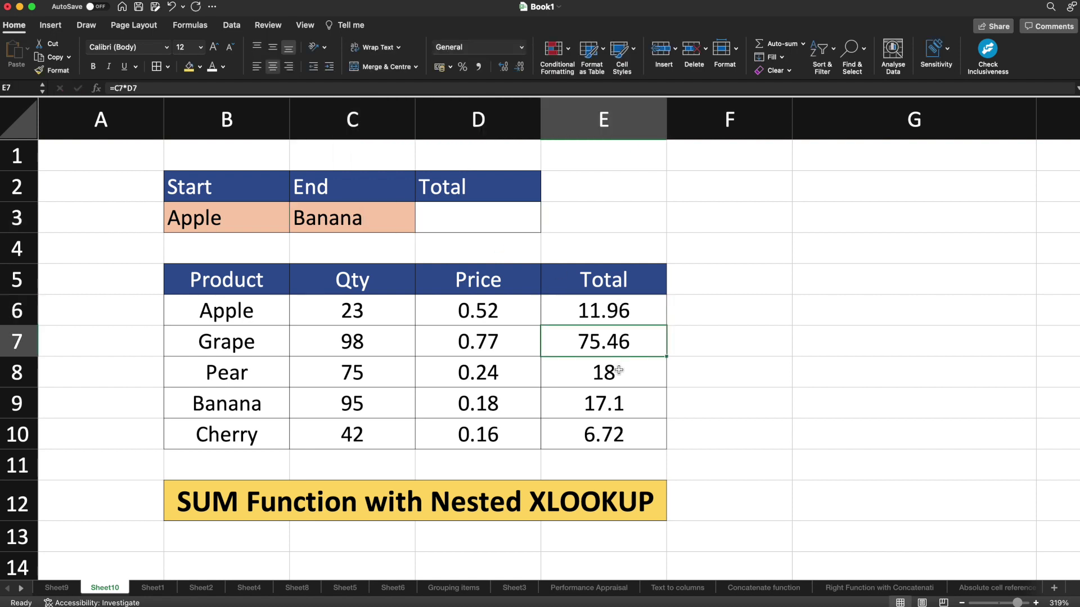
pyautogui.click(618, 371)
pyautogui.click(618, 401)
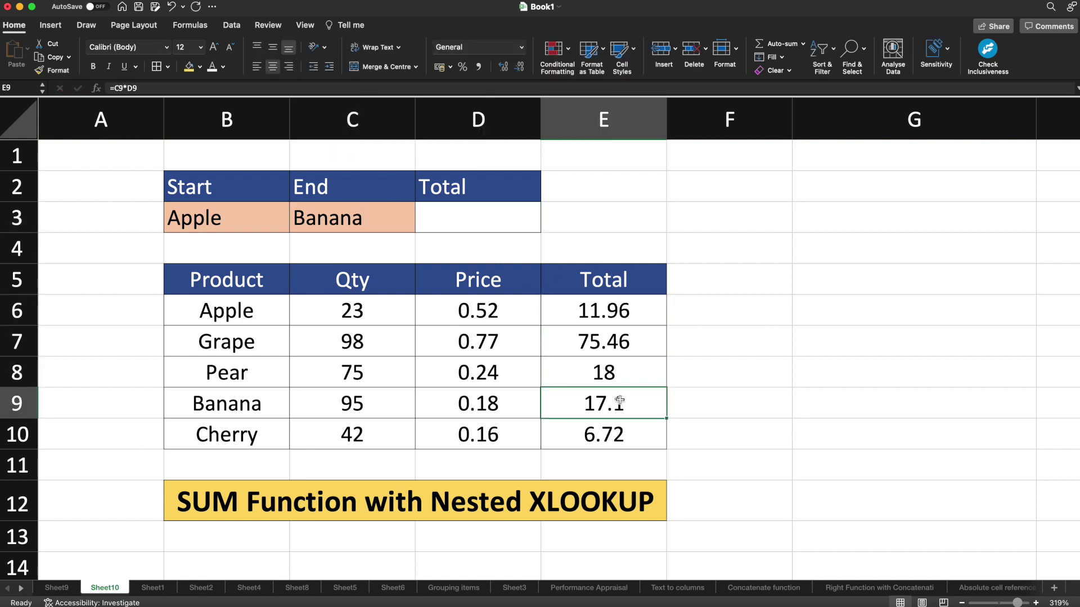
pyautogui.click(832, 316)
pyautogui.write('=su')
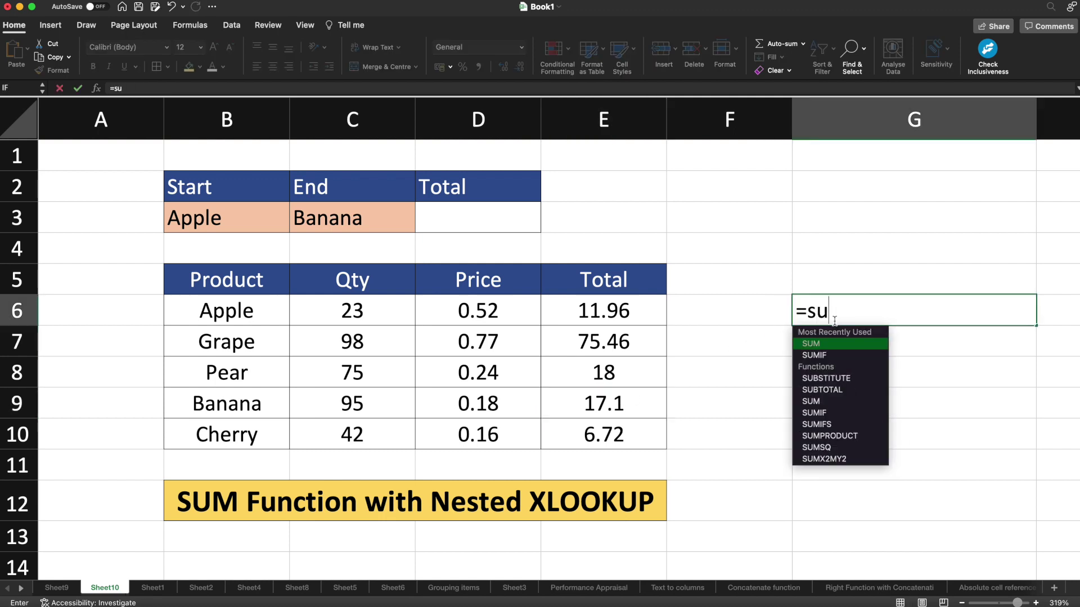
pyautogui.write('m(')
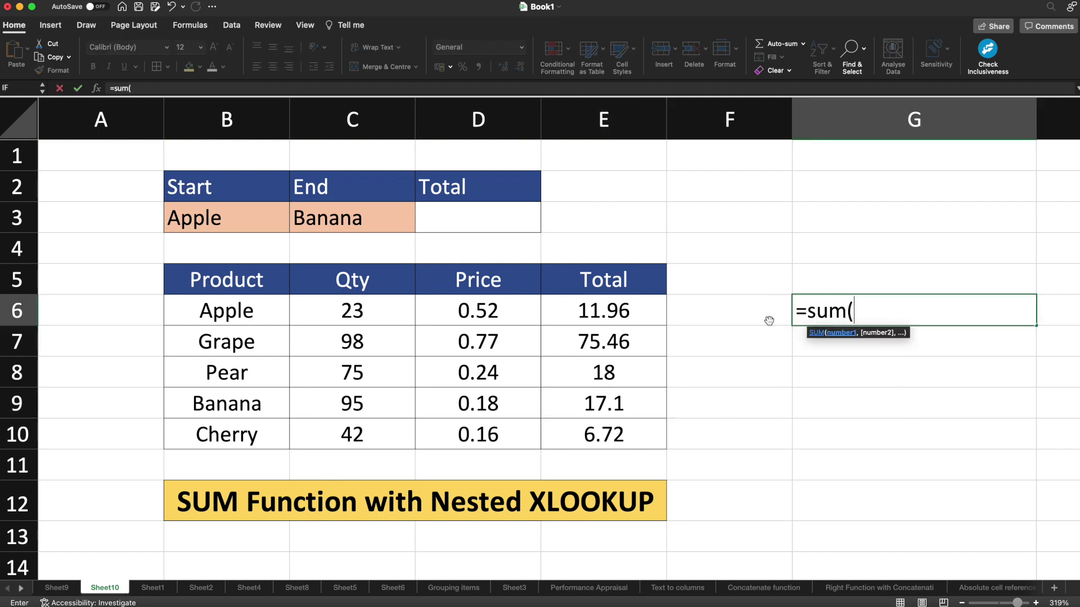
pyautogui.moveTo(624, 312); pyautogui.dragTo(624, 399)
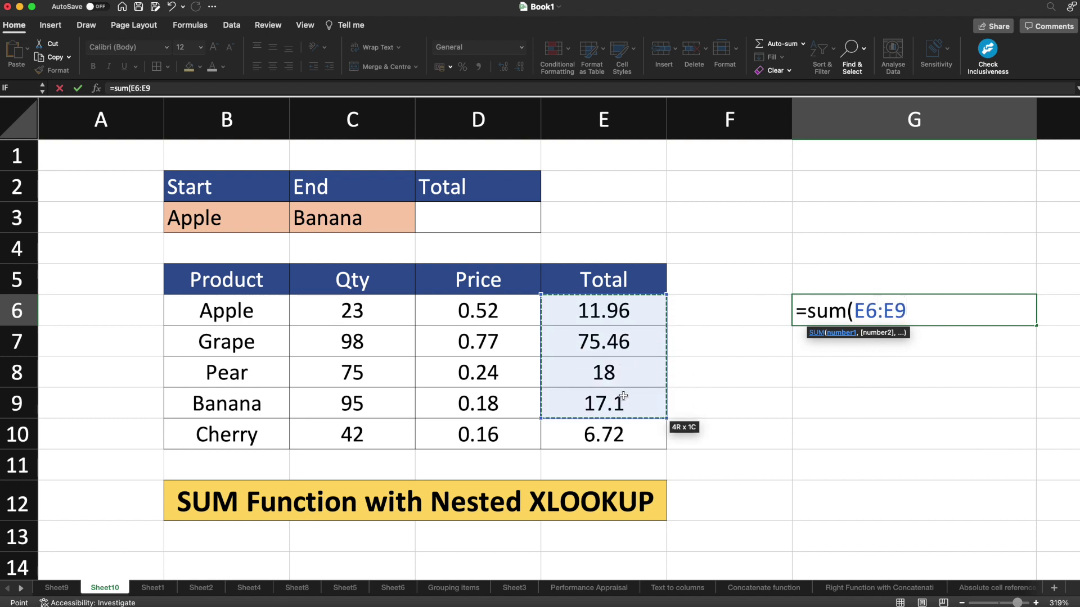
pyautogui.write(')')
pyautogui.press('Return')
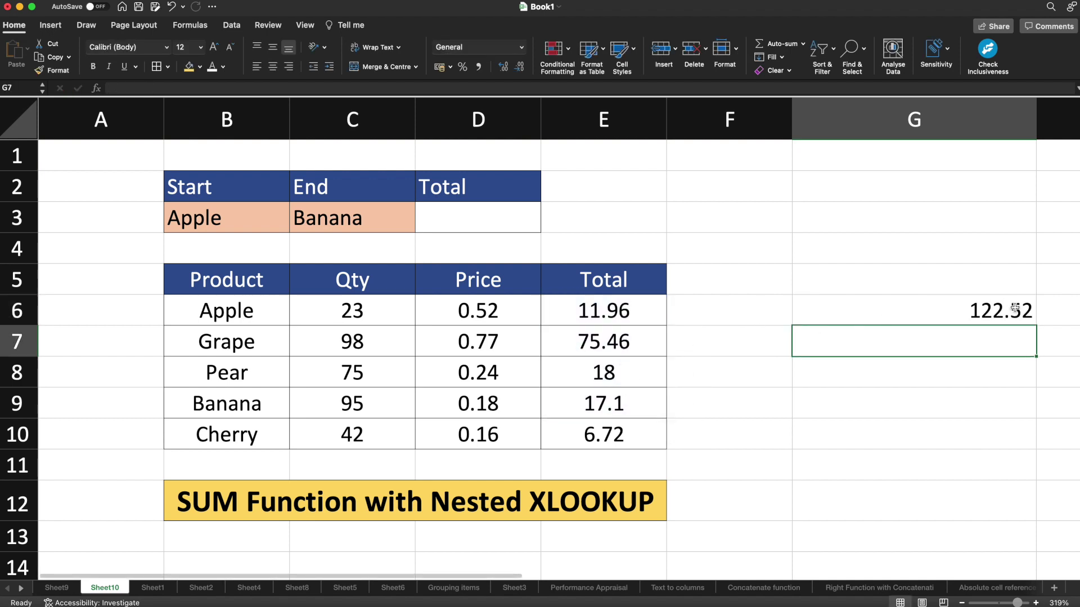
# - Inspect the start and end references of the SUM formula in G6 against the Start and Total cells
pyautogui.click(978, 312)
pyautogui.doubleClick(948, 324)
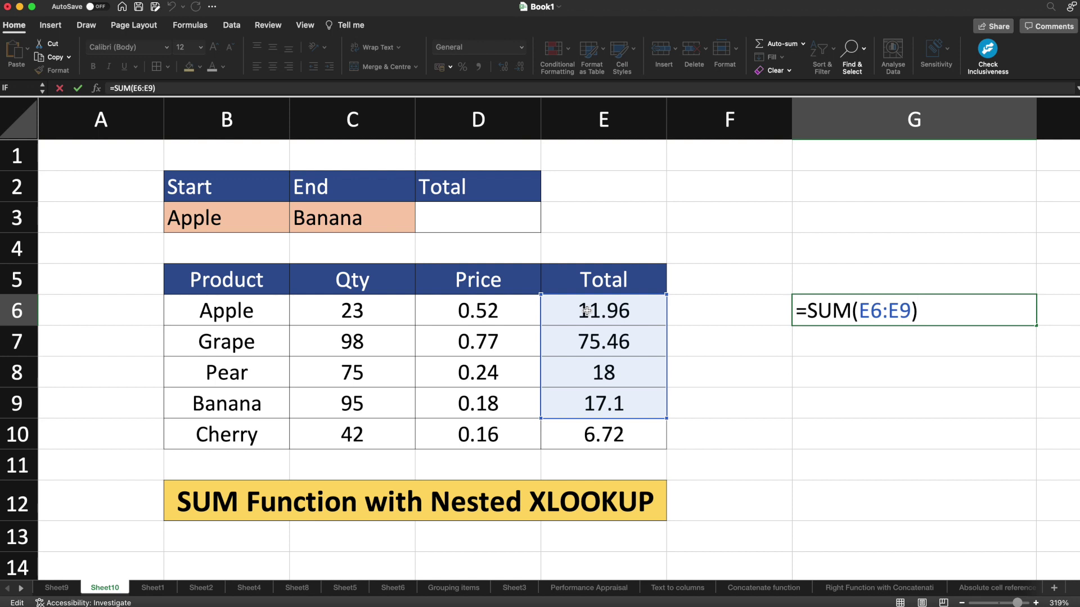
pyautogui.click(234, 216)
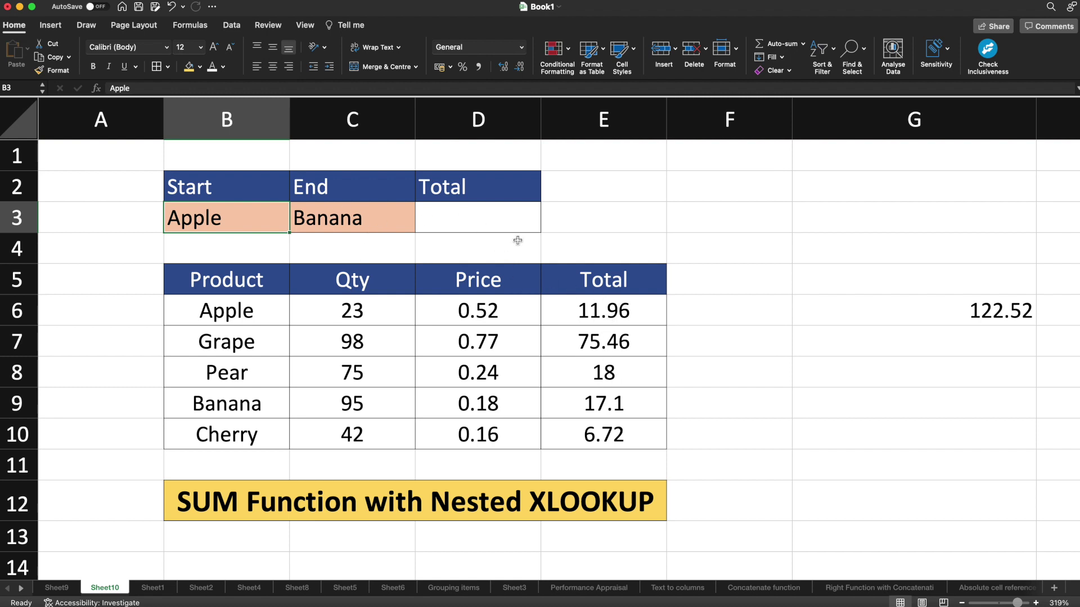
pyautogui.click(487, 223)
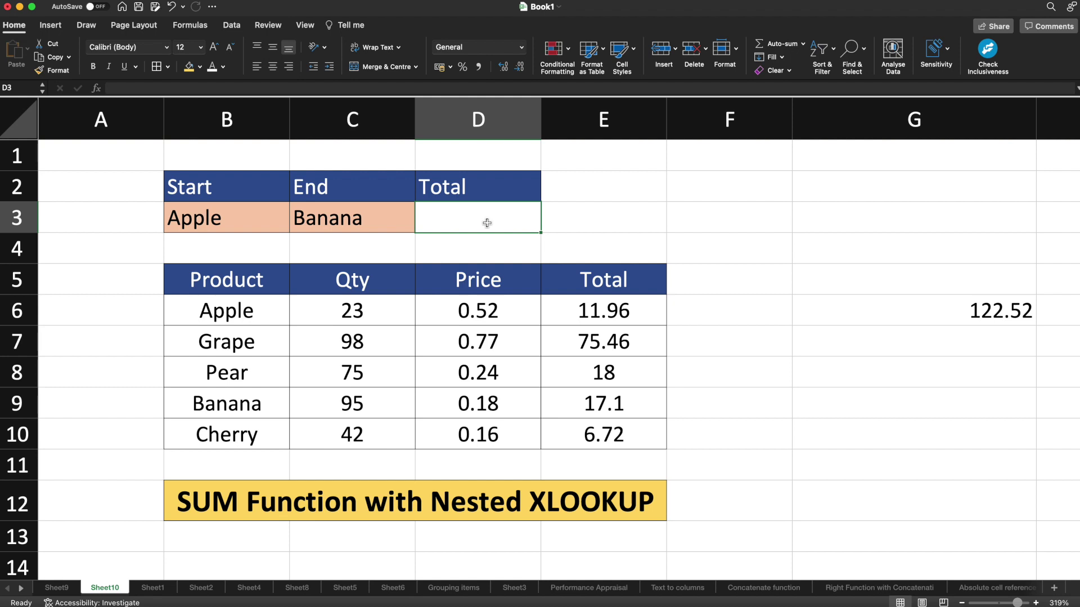
pyautogui.write('=SUM(E6:E9')
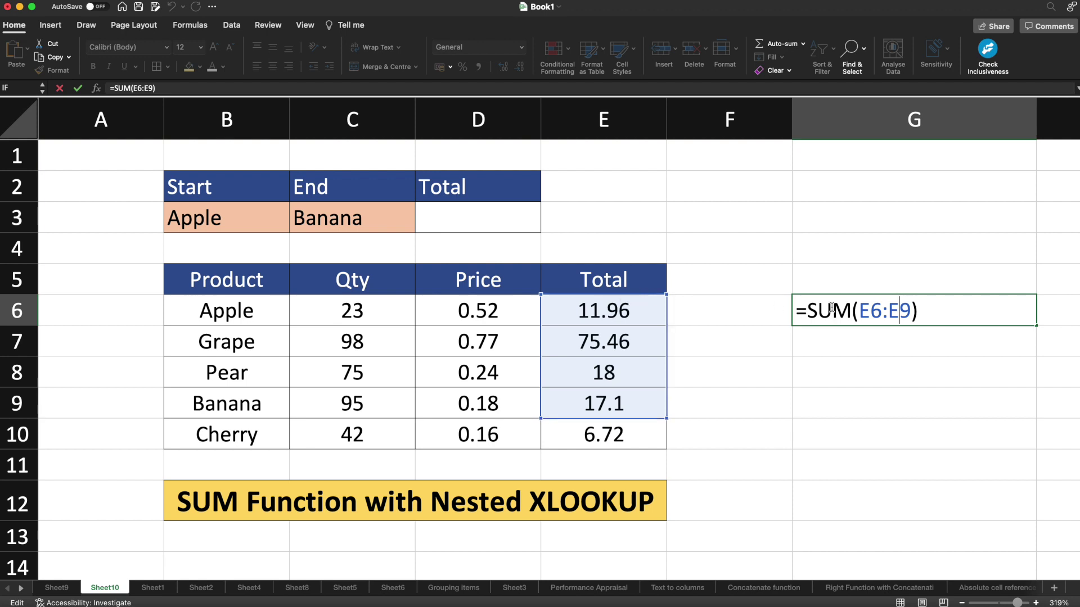
# - Begin a SUM formula in D3 whose range starts with XLOOKUP(B3,B6:B10,E6:E10) for the Start product
pyautogui.click(472, 222)
pyautogui.write('=s')
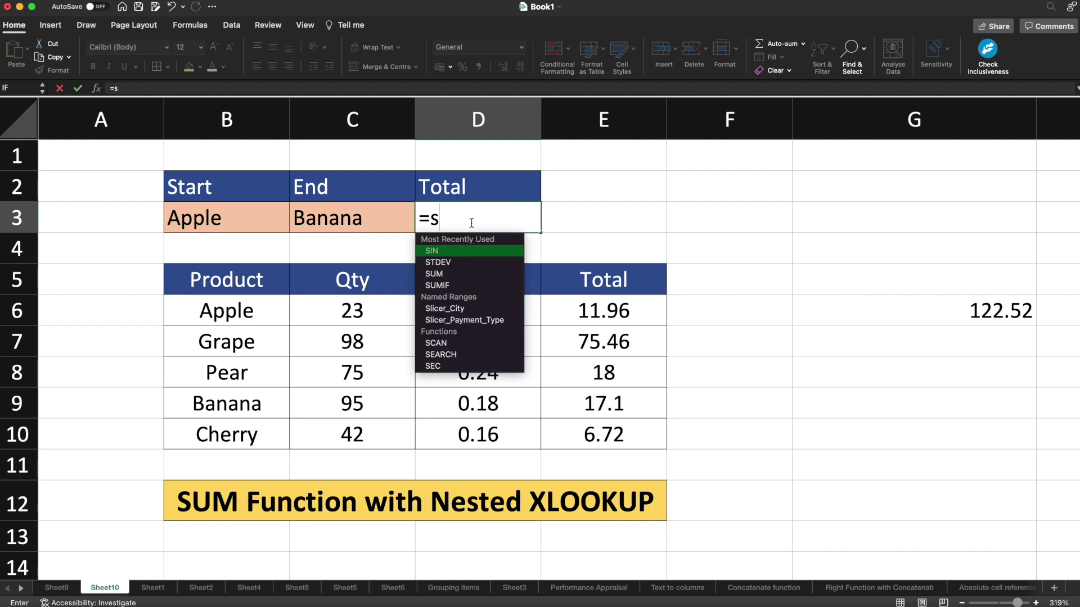
pyautogui.write('um(')
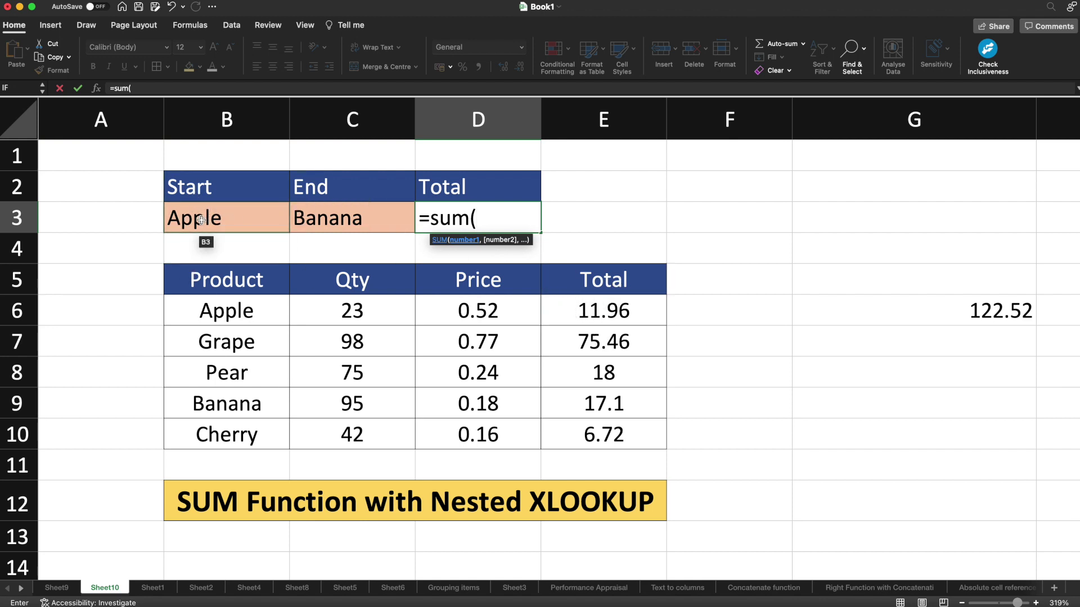
pyautogui.write('xloo')
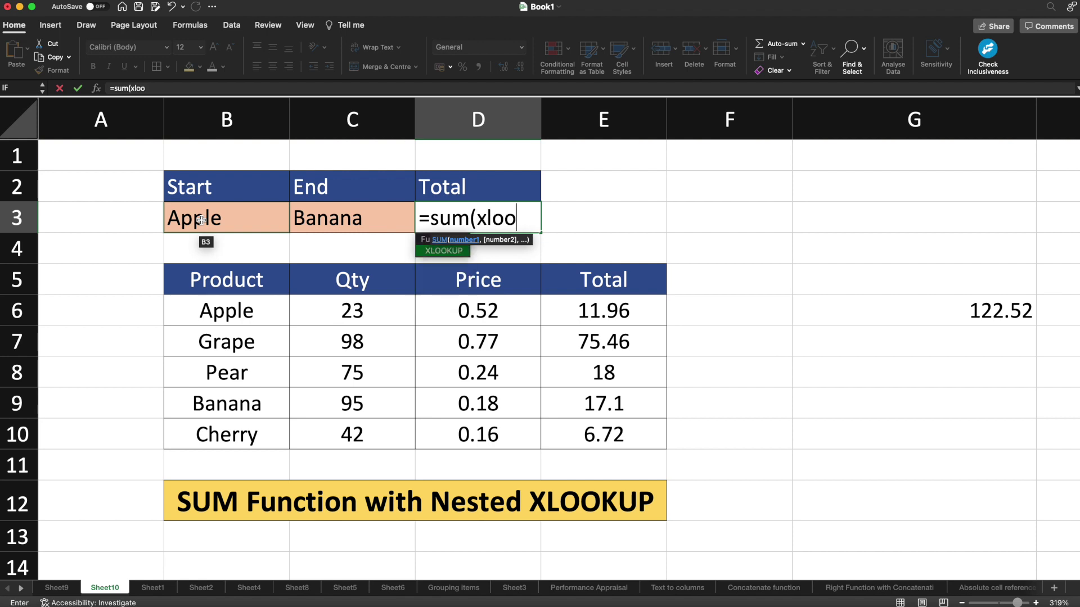
pyautogui.press('Tab')
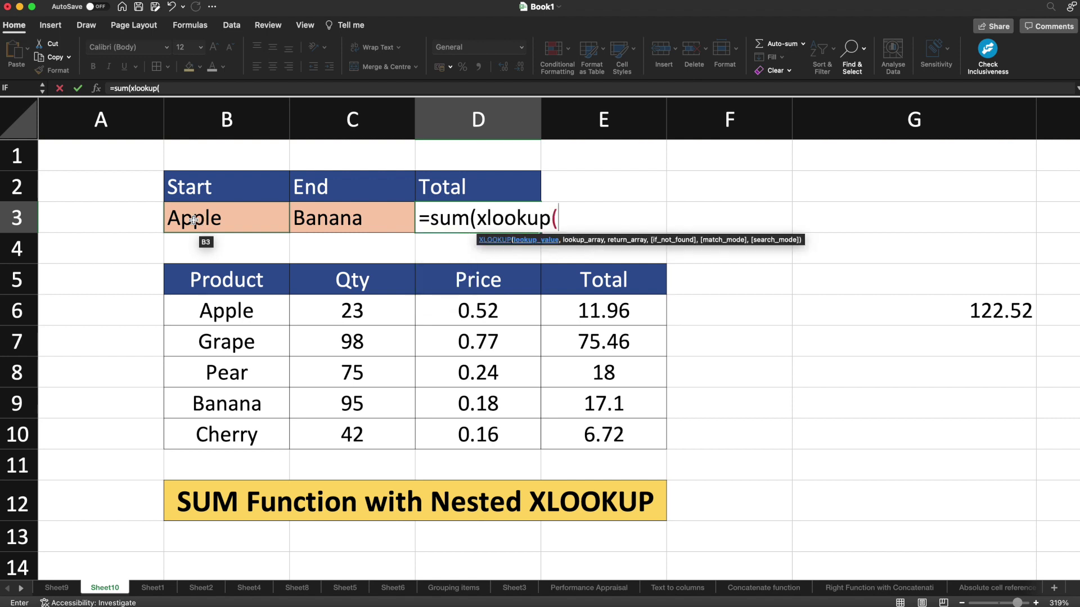
pyautogui.click(217, 216)
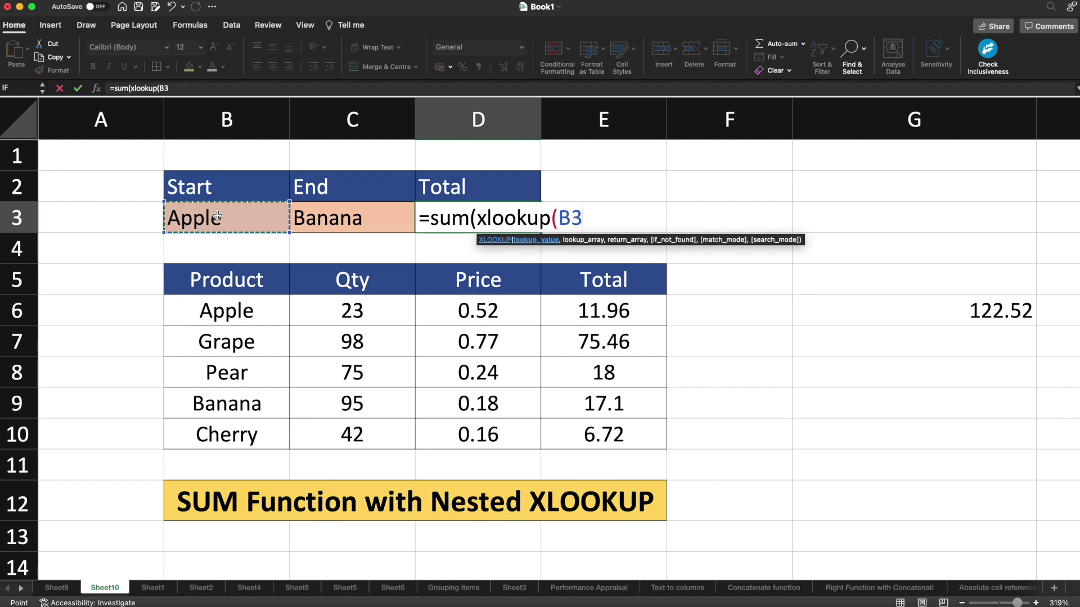
pyautogui.write(',')
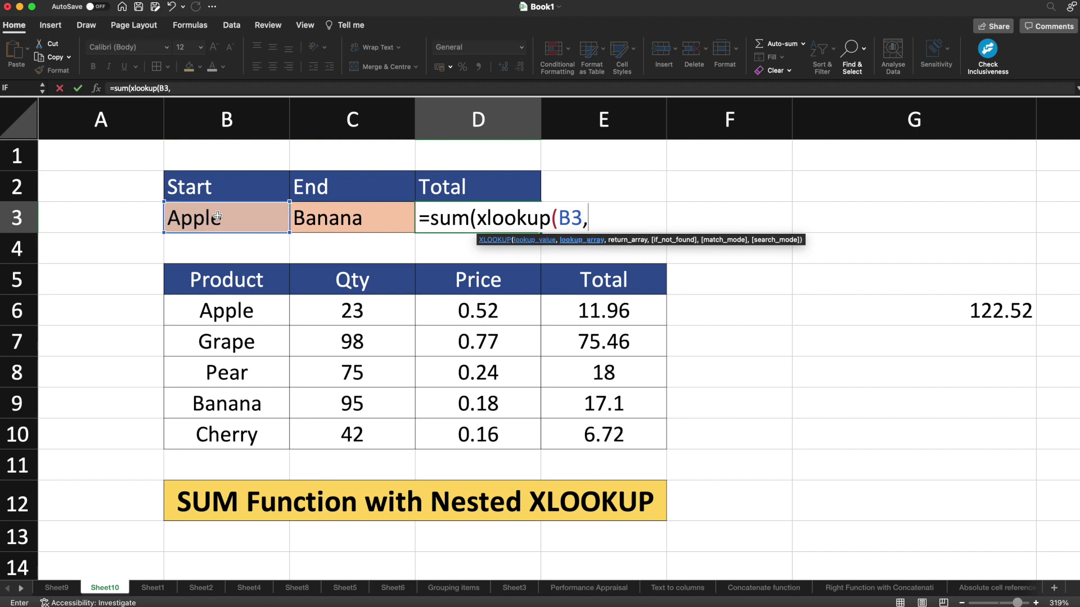
pyautogui.moveTo(236, 308); pyautogui.dragTo(240, 419)
pyautogui.write(',')
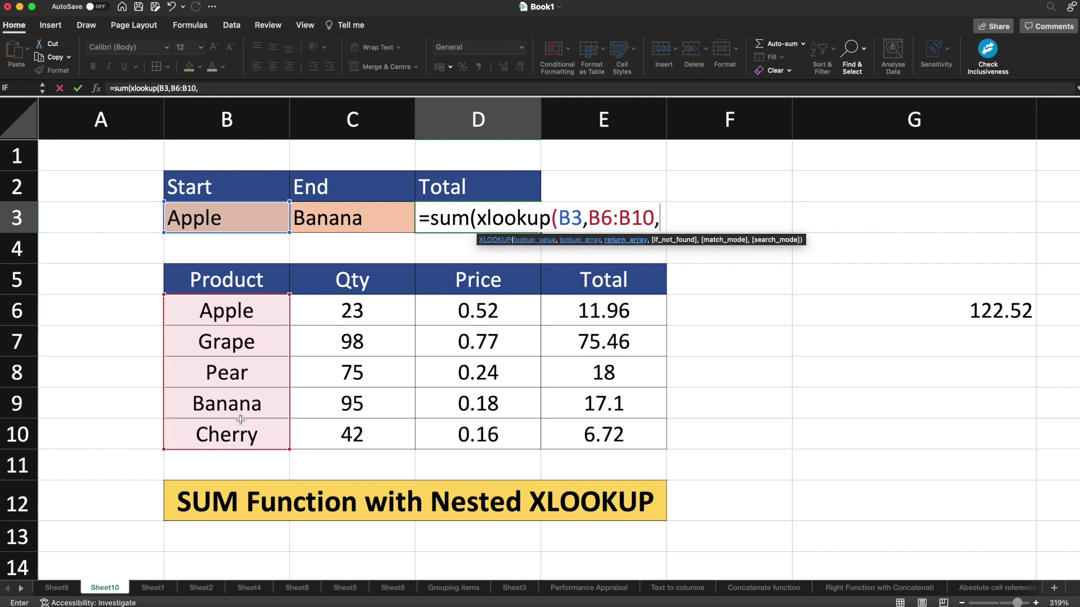
pyautogui.moveTo(606, 309); pyautogui.dragTo(606, 438)
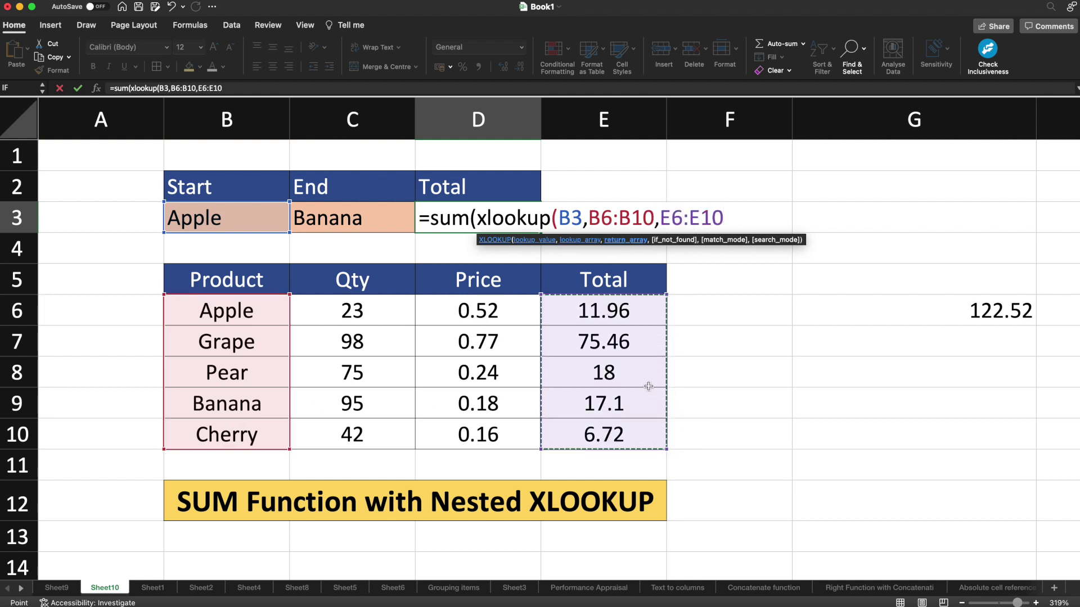
pyautogui.write(')')
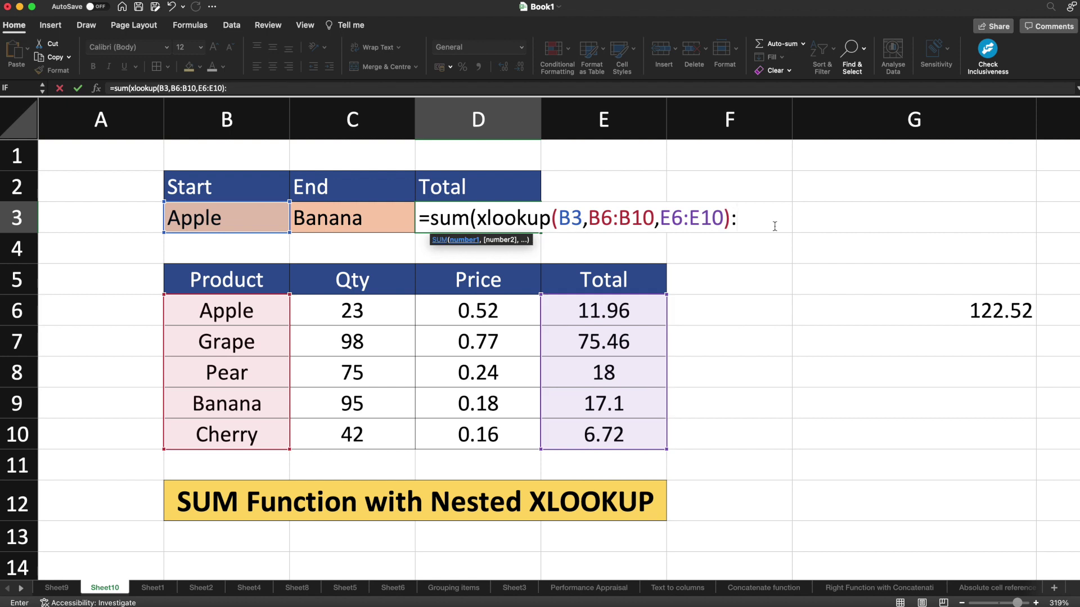
# - Complete the D3 formula with a colon and XLOOKUP(C3,B6:B10,E6:E10) as the range's end, and enter it
pyautogui.write(':xloo')
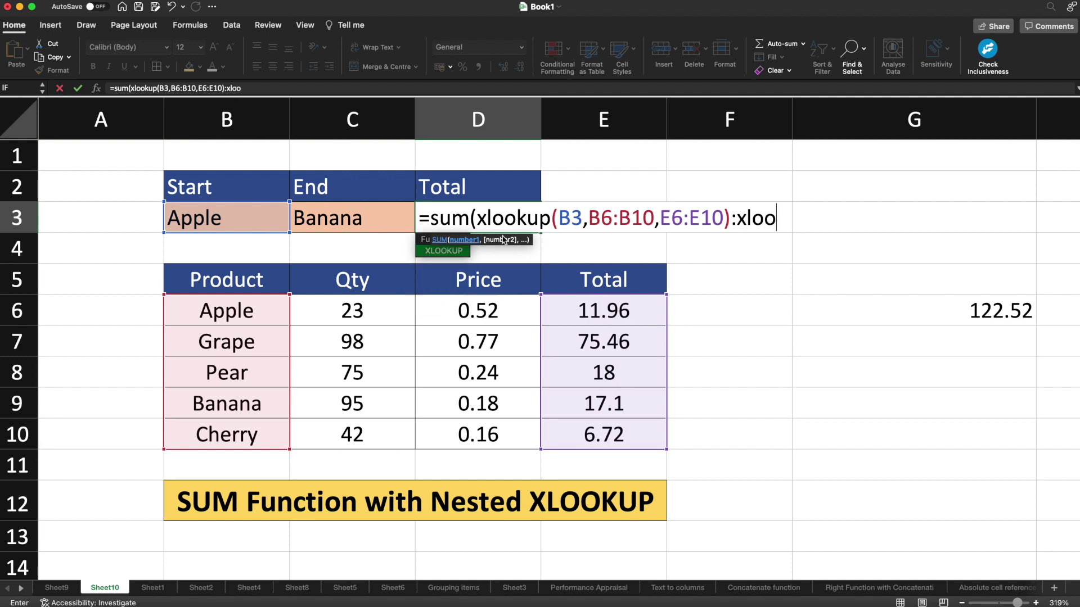
pyautogui.doubleClick(458, 252)
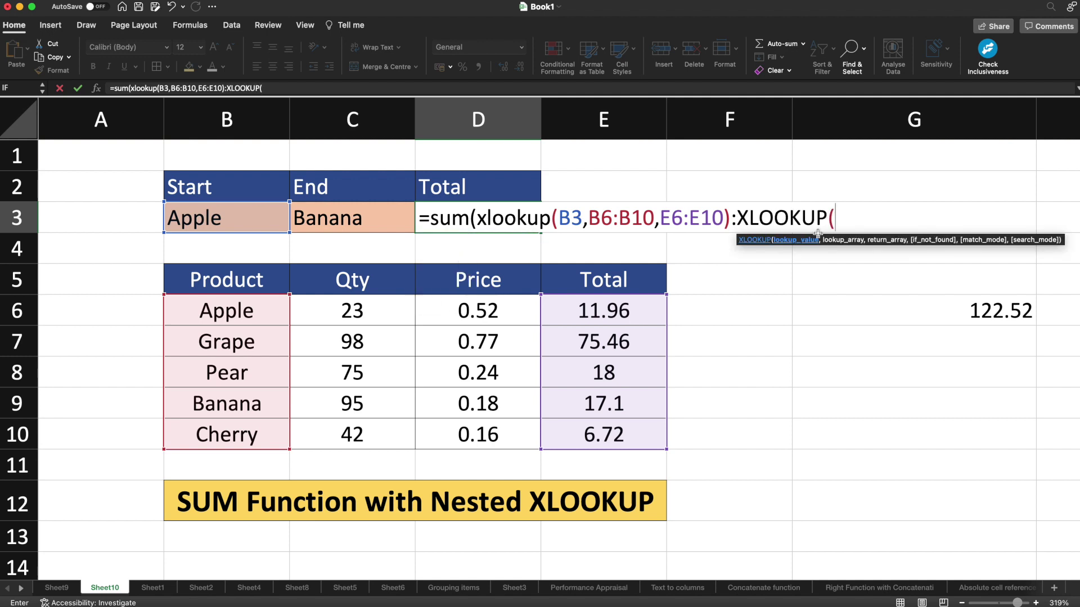
pyautogui.click(380, 217)
pyautogui.write(',')
pyautogui.moveTo(203, 309); pyautogui.dragTo(206, 438)
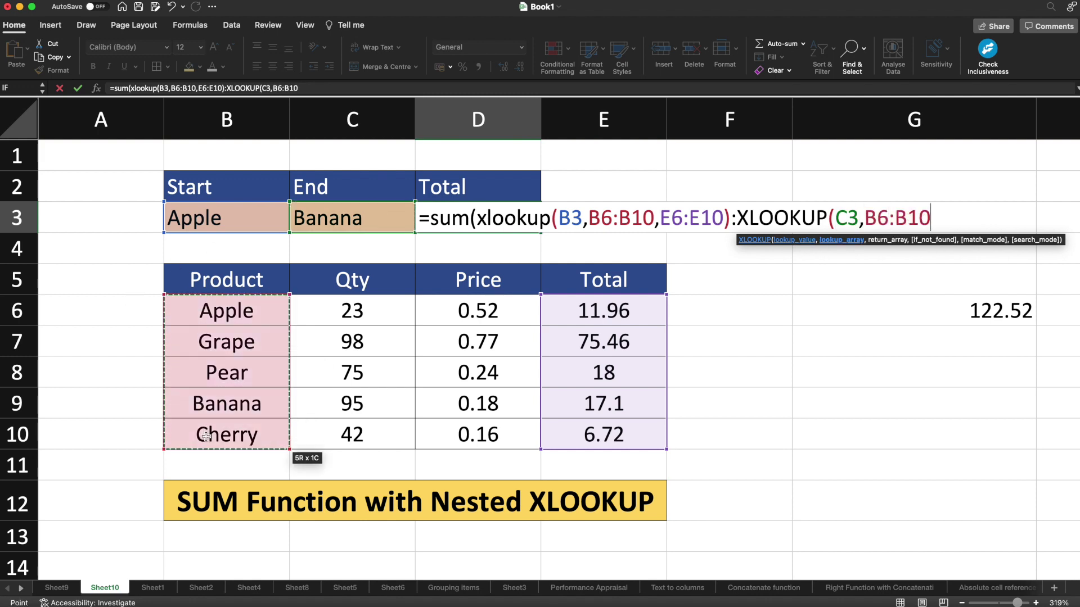
pyautogui.write(',')
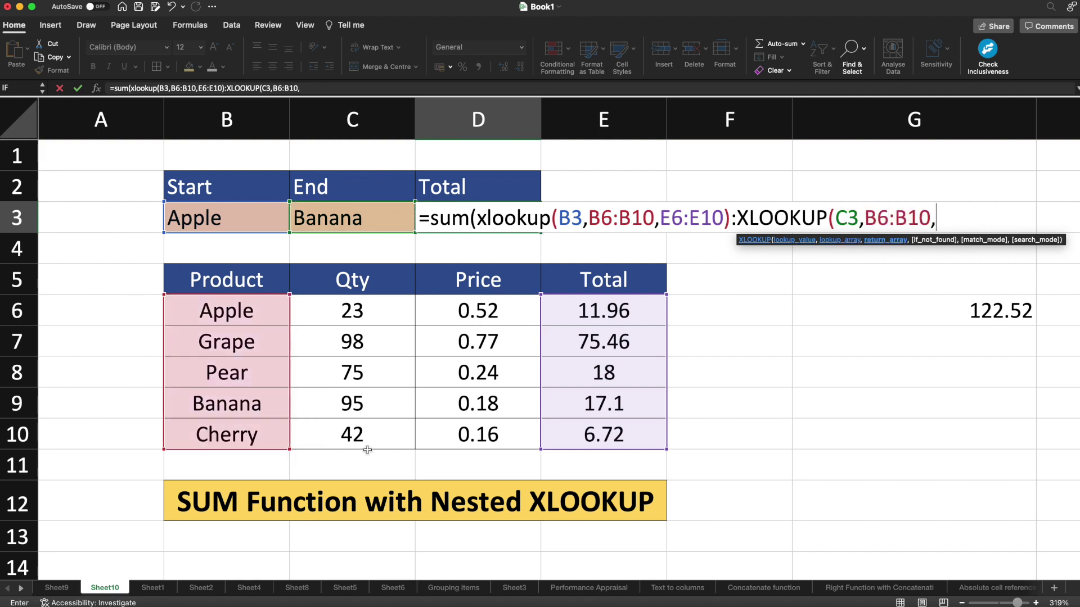
pyautogui.click(642, 306)
pyautogui.moveTo(642, 306); pyautogui.dragTo(642, 447)
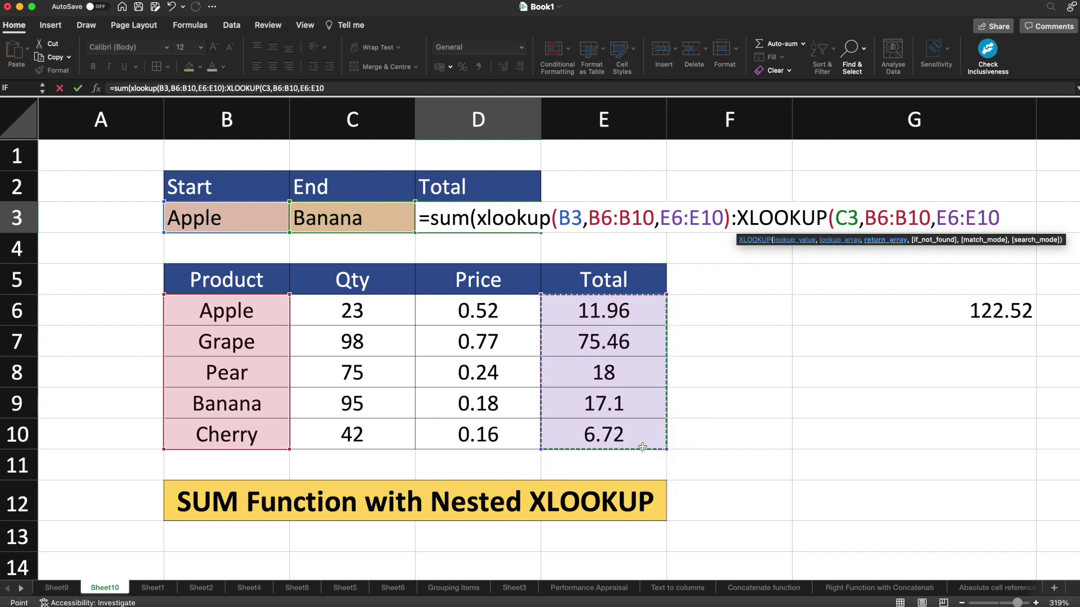
pyautogui.write(')')
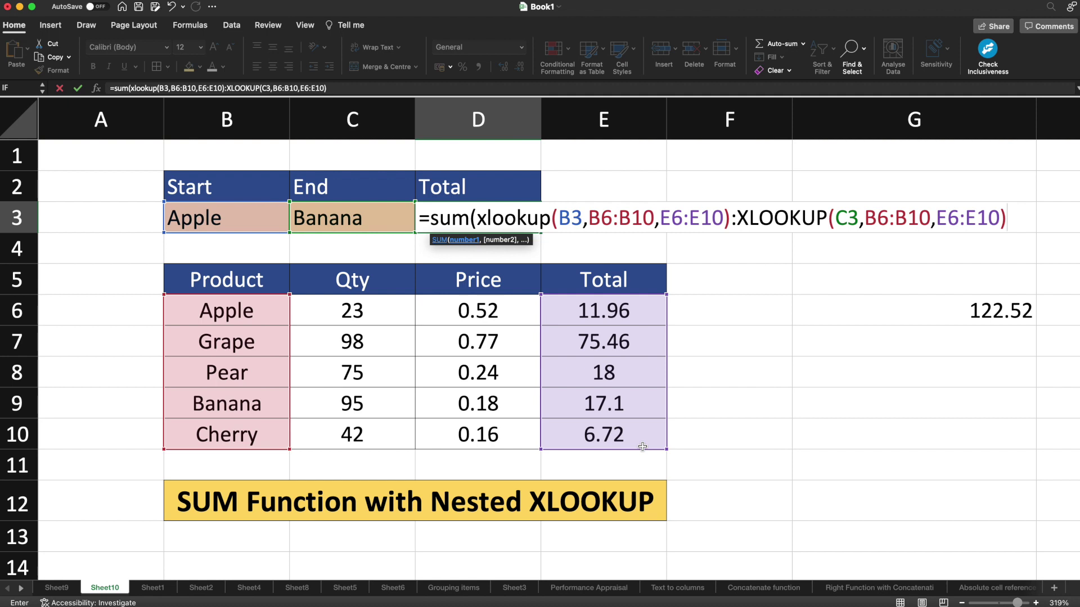
pyautogui.write(')')
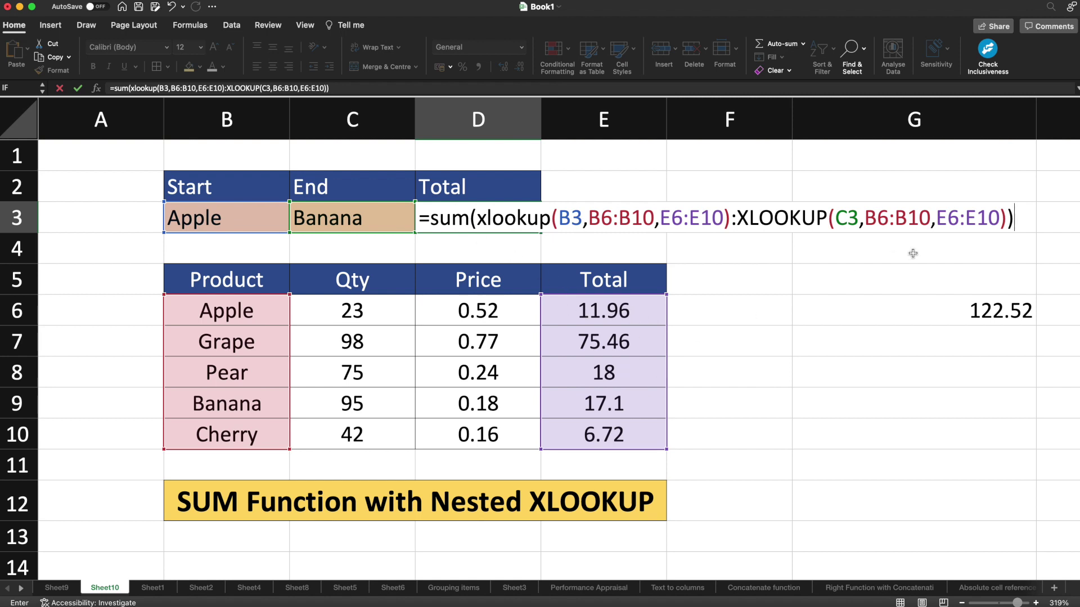
pyautogui.press('Return')
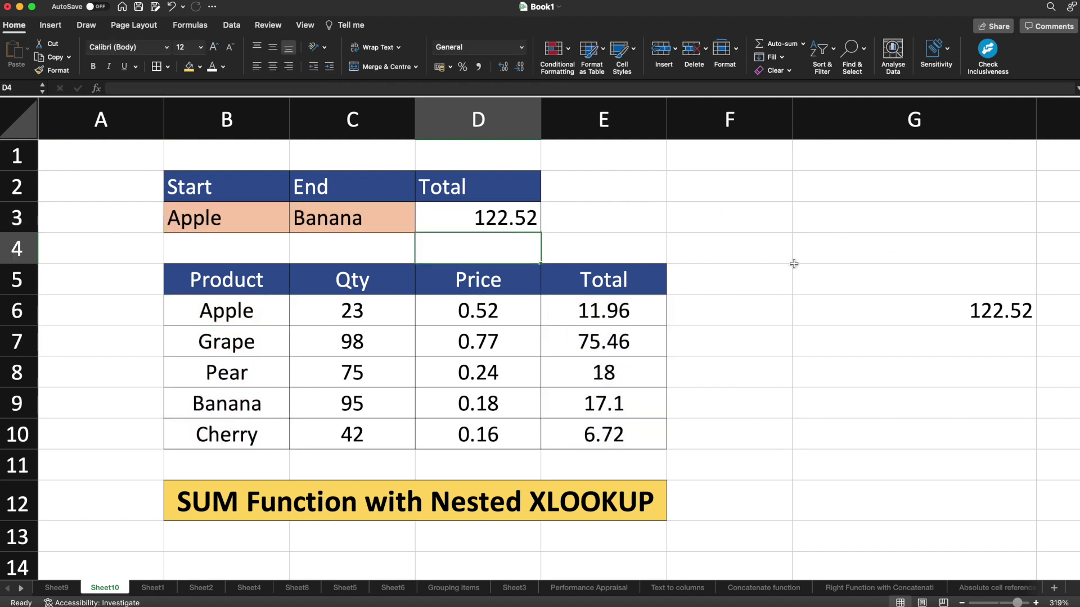
# - Compare the nested XLOOKUP total in D3 with the plain SUM formula in G6
pyautogui.click(485, 223)
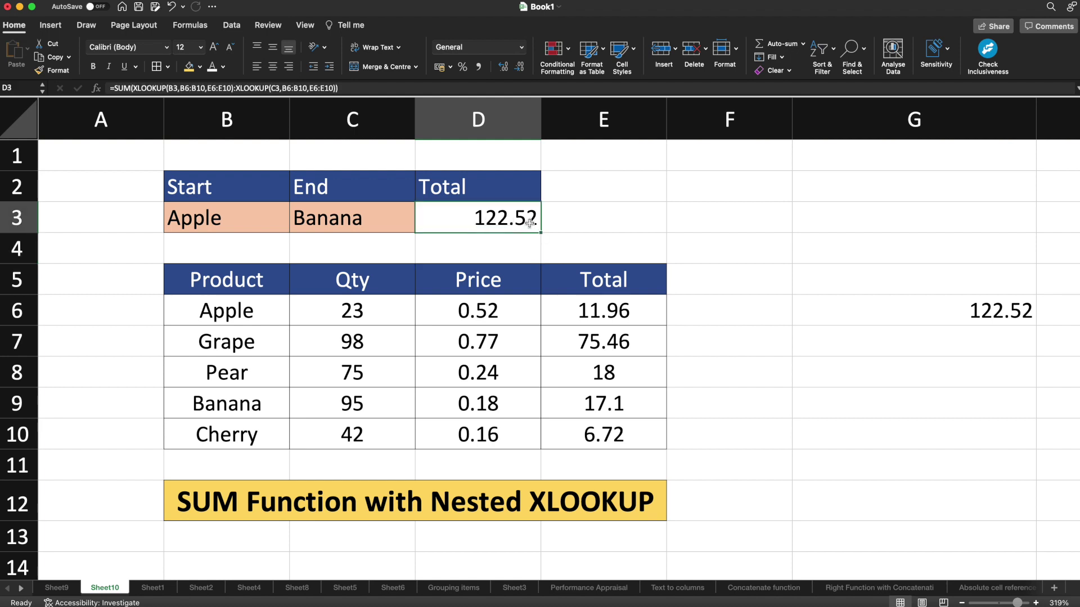
pyautogui.click(997, 313)
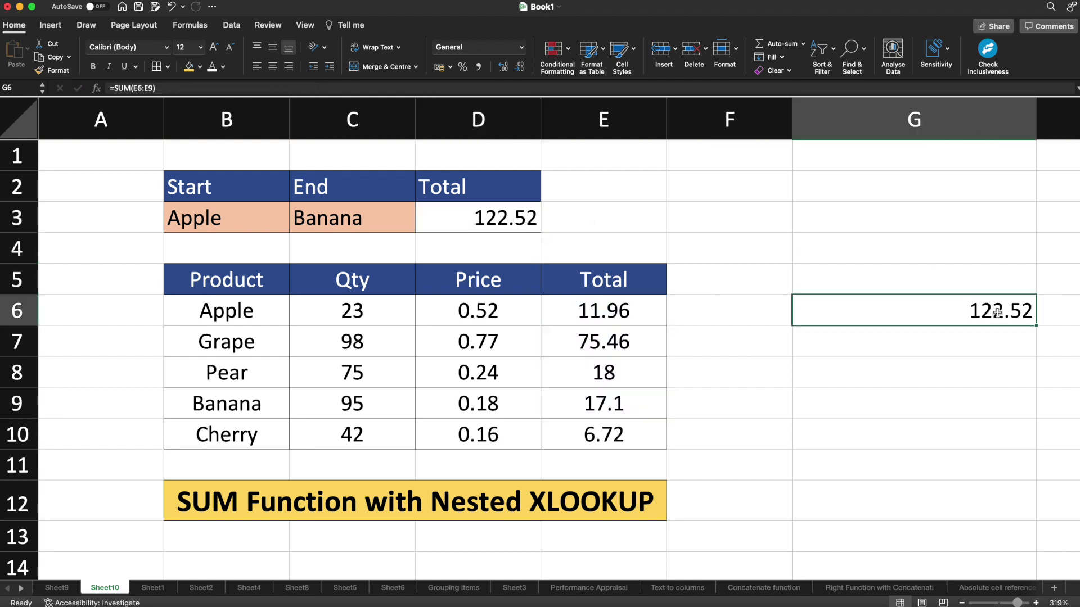
pyautogui.doubleClick(998, 313)
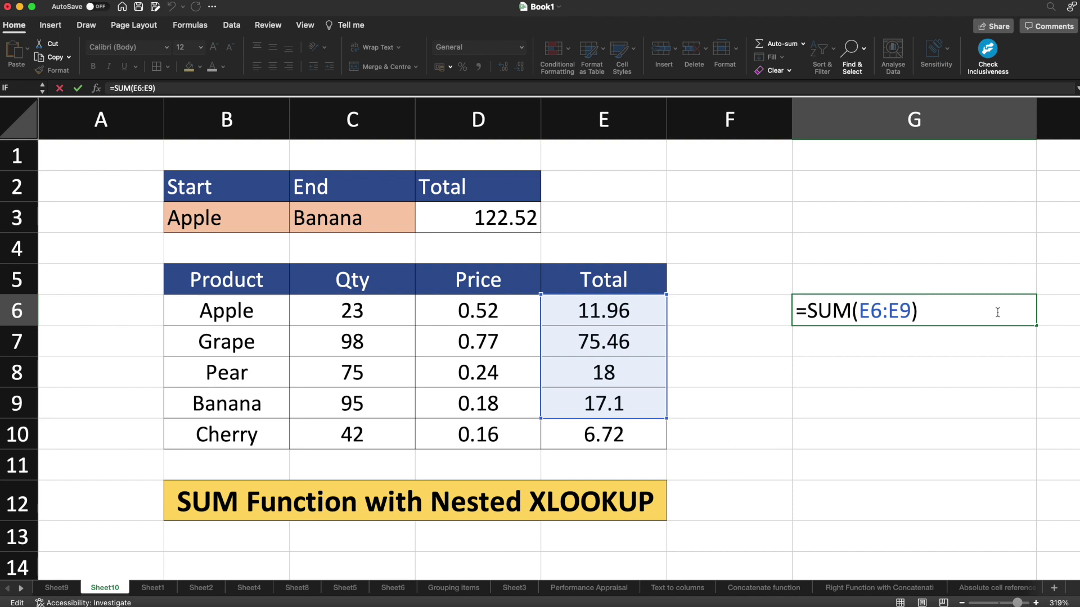
pyautogui.click(849, 267)
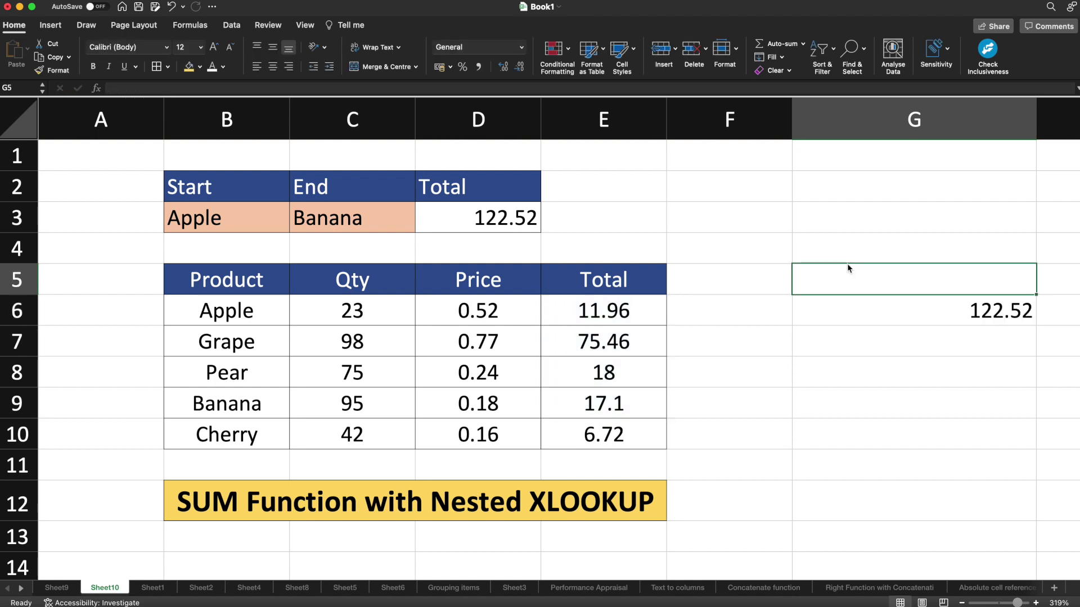